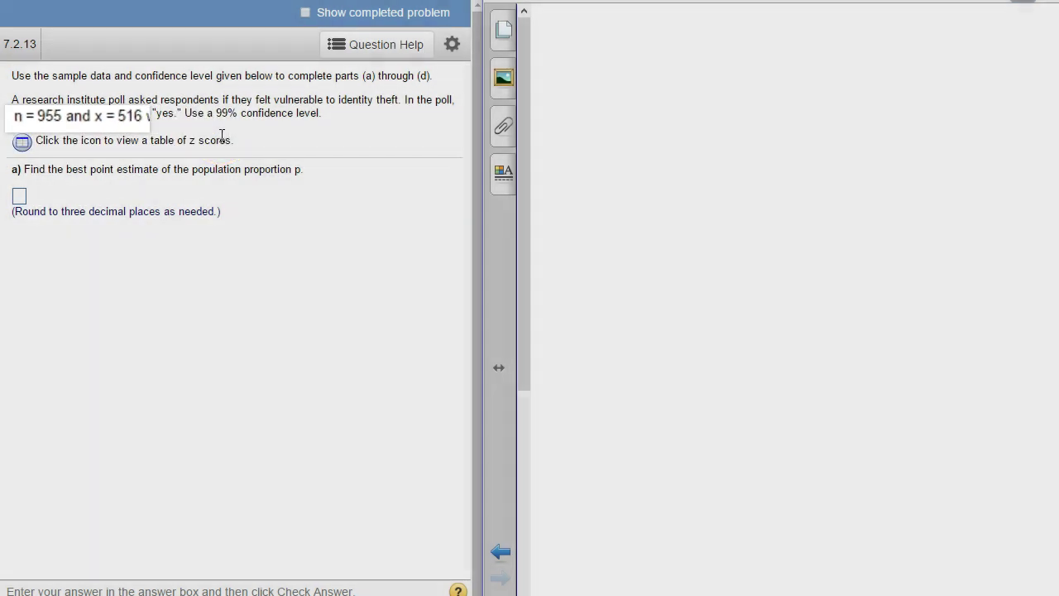
# Step: Open the TI-83 Plus emulator beside problem 7.2.13 (n = 955, x = 516)
pyautogui.click(284, 224)
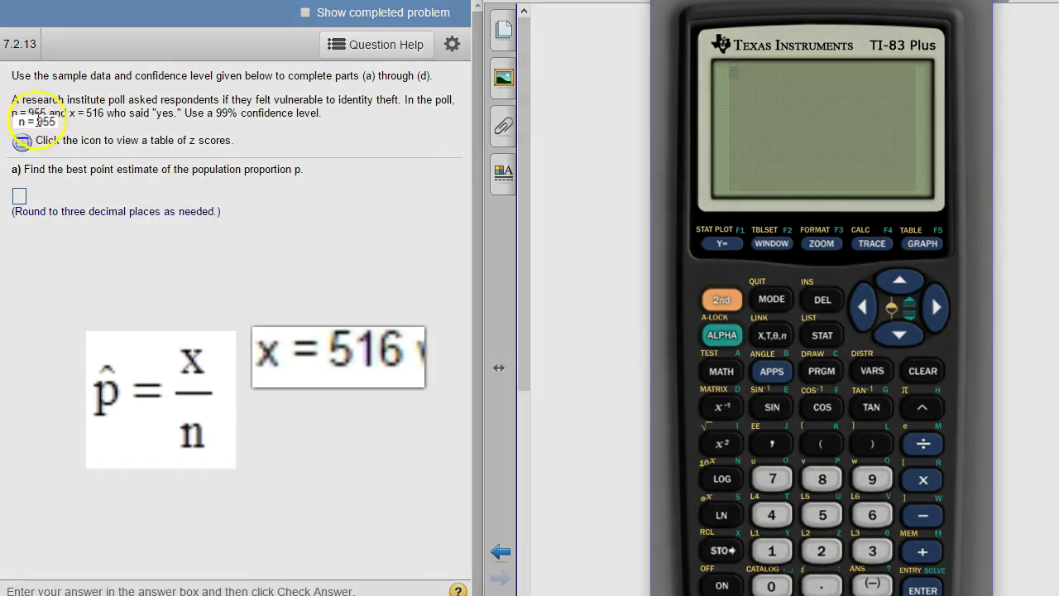
# Step: Compute 516 ÷ 955 on the calculator, giving .5403141361
pyautogui.click(826, 509)
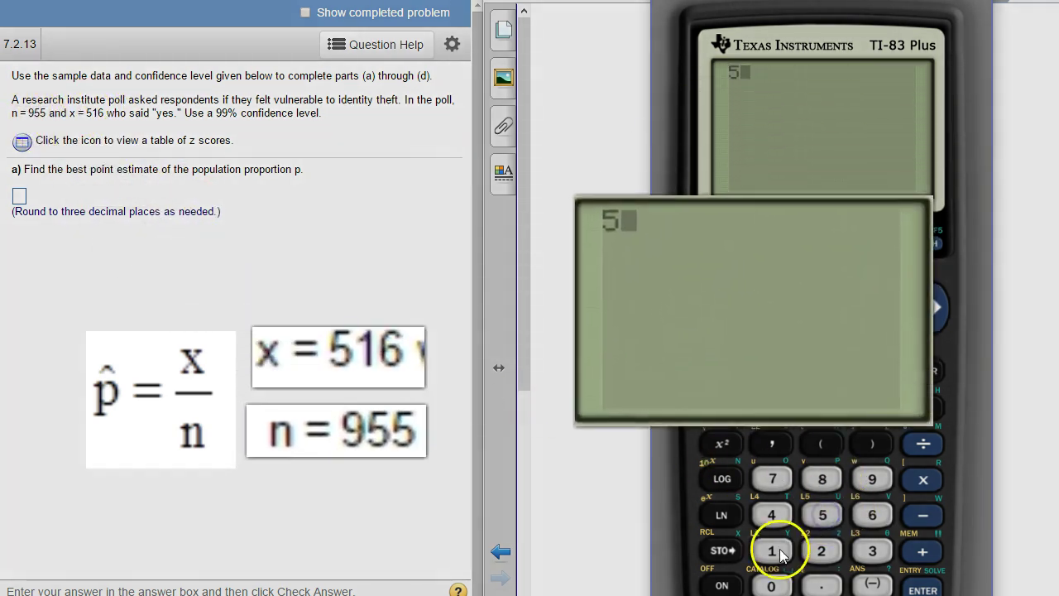
pyautogui.click(771, 550)
pyautogui.click(866, 515)
pyautogui.click(921, 444)
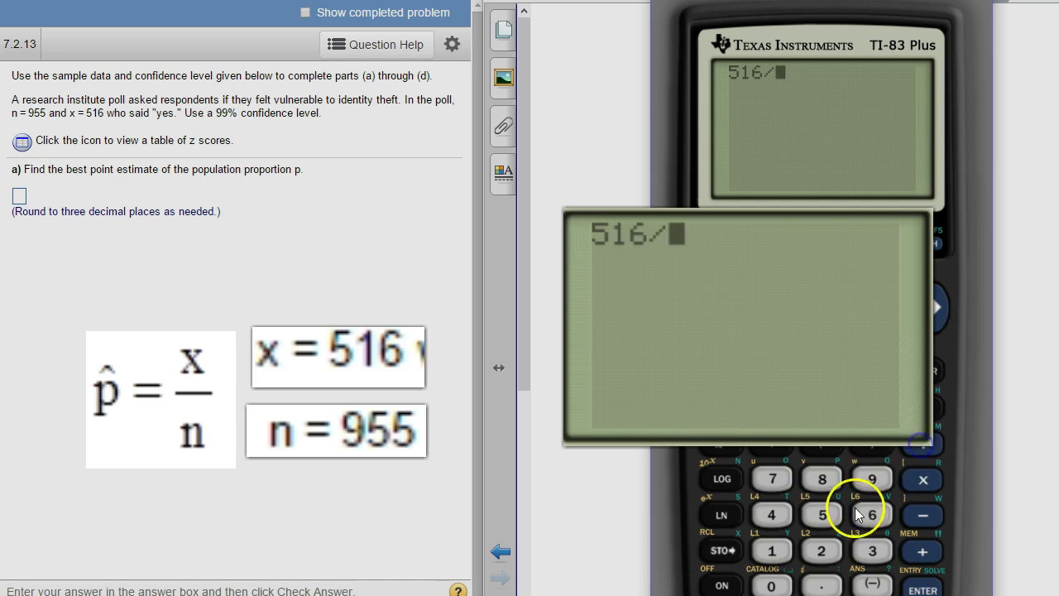
pyautogui.click(872, 479)
pyautogui.click(823, 513)
pyautogui.click(822, 513)
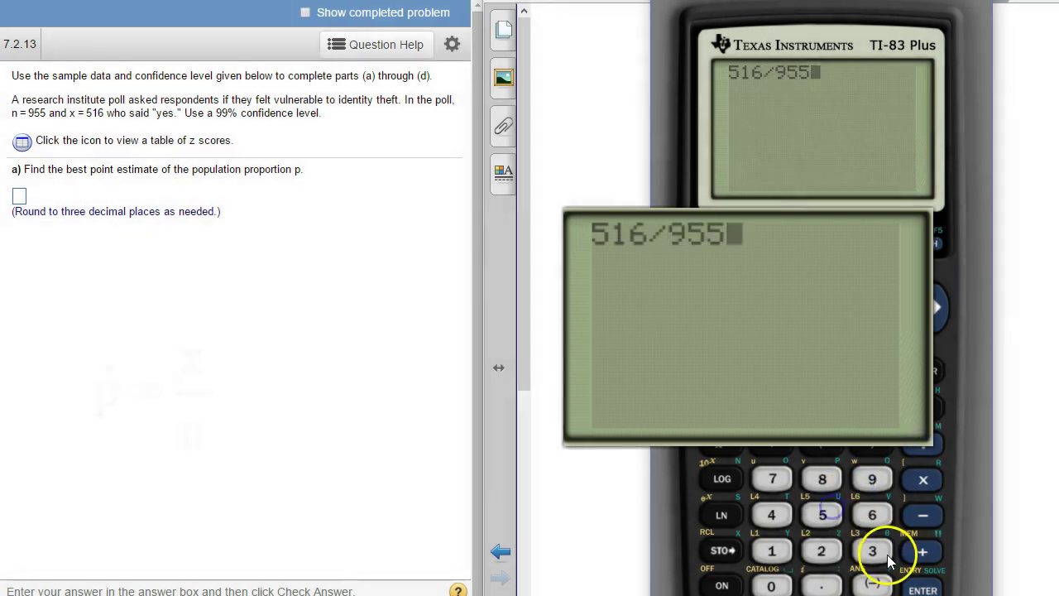
pyautogui.click(923, 588)
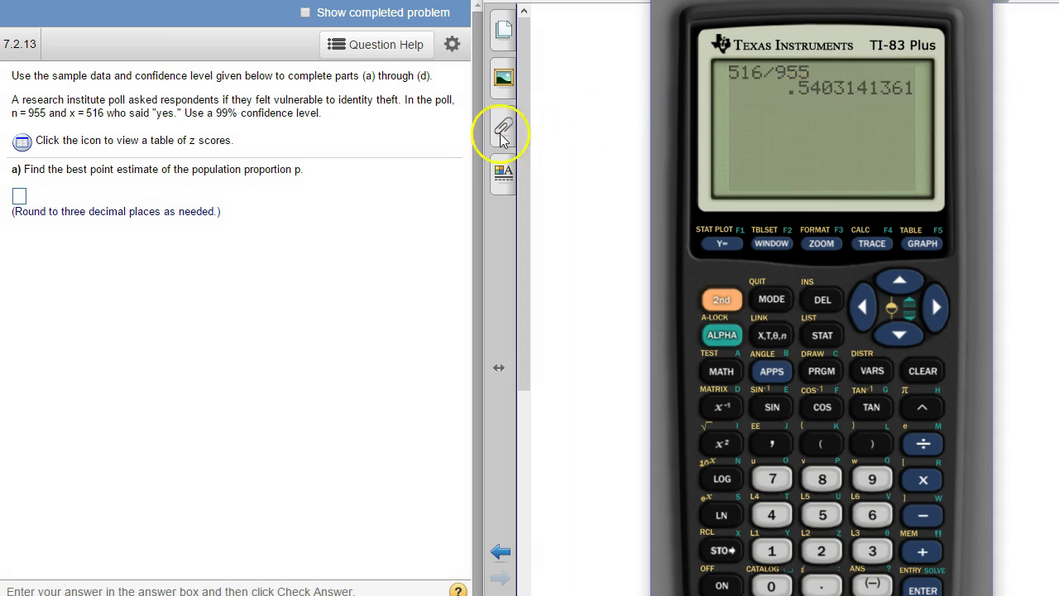
# Step: Submit .540 as part a's point estimate and dismiss the correct-answer message
pyautogui.click(19, 203)
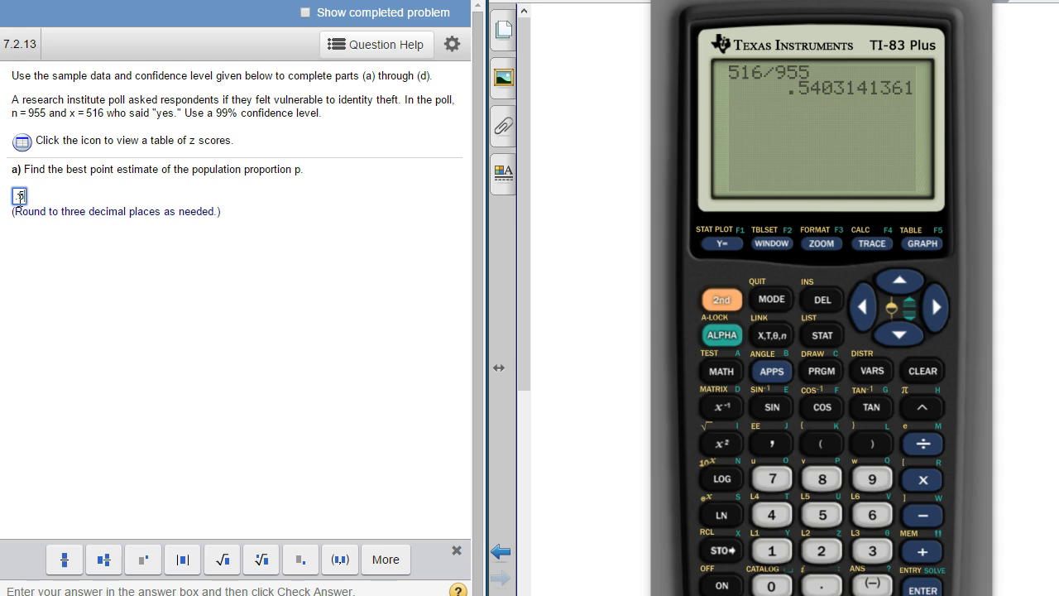
pyautogui.write('.540')
pyautogui.press('Return')
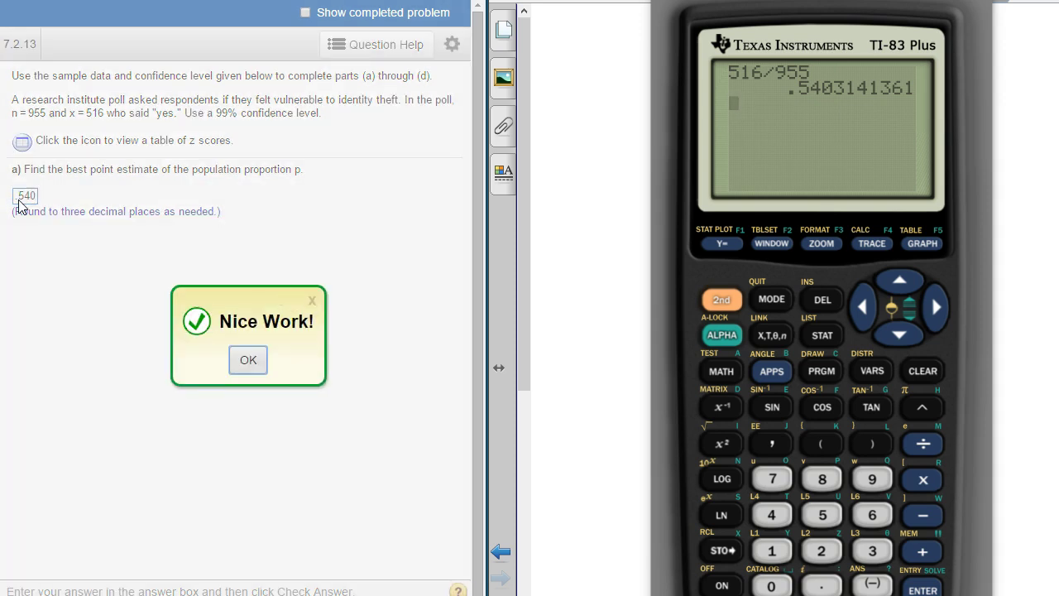
pyautogui.press('Return')
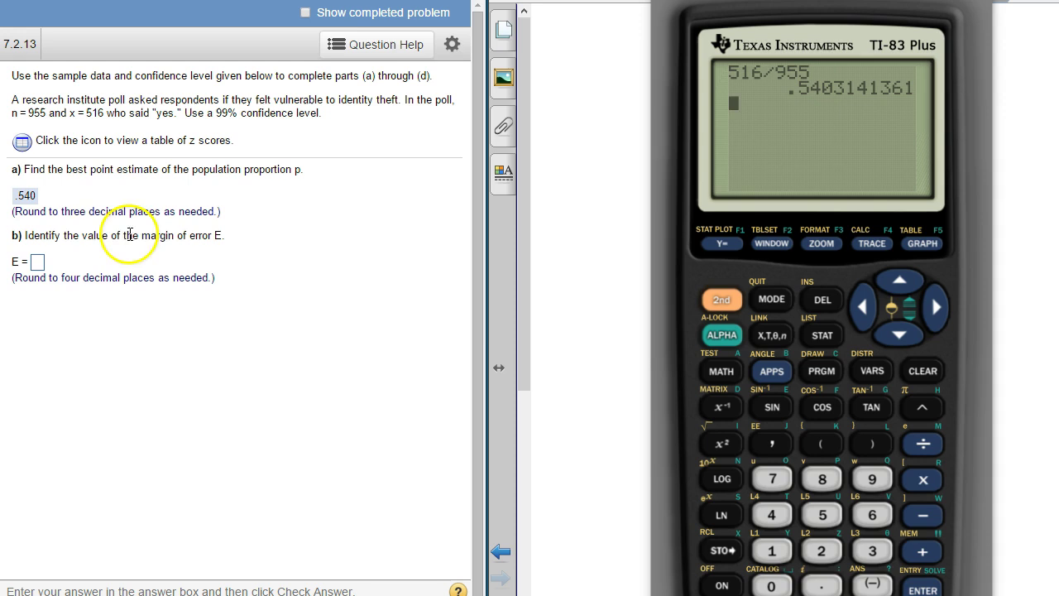
# Step: Bring up the calculator's A:1-PropZInt input screen from the STAT TESTS list
pyautogui.click(822, 337)
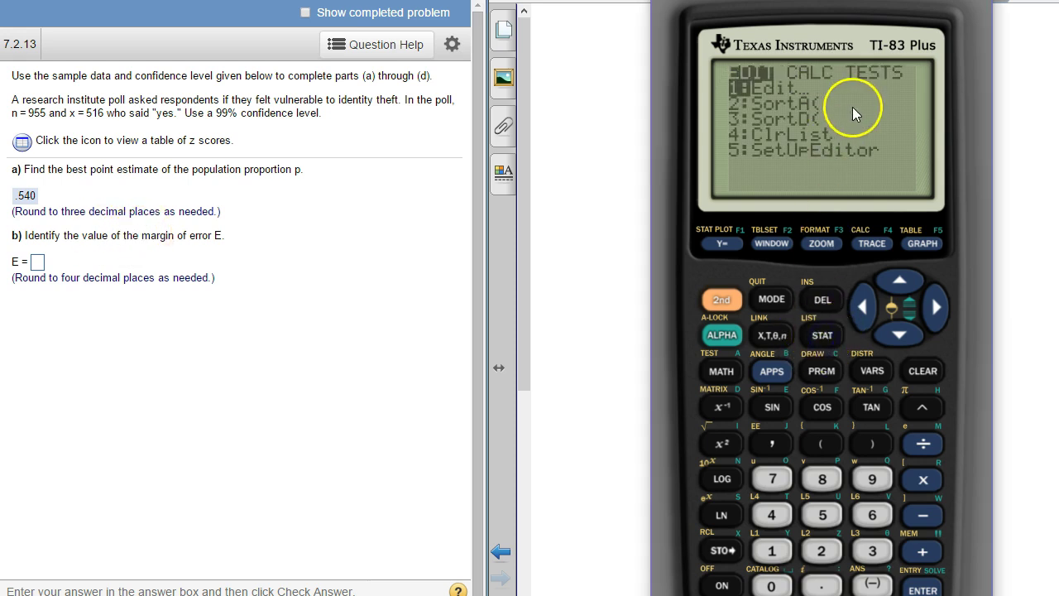
pyautogui.click(863, 306)
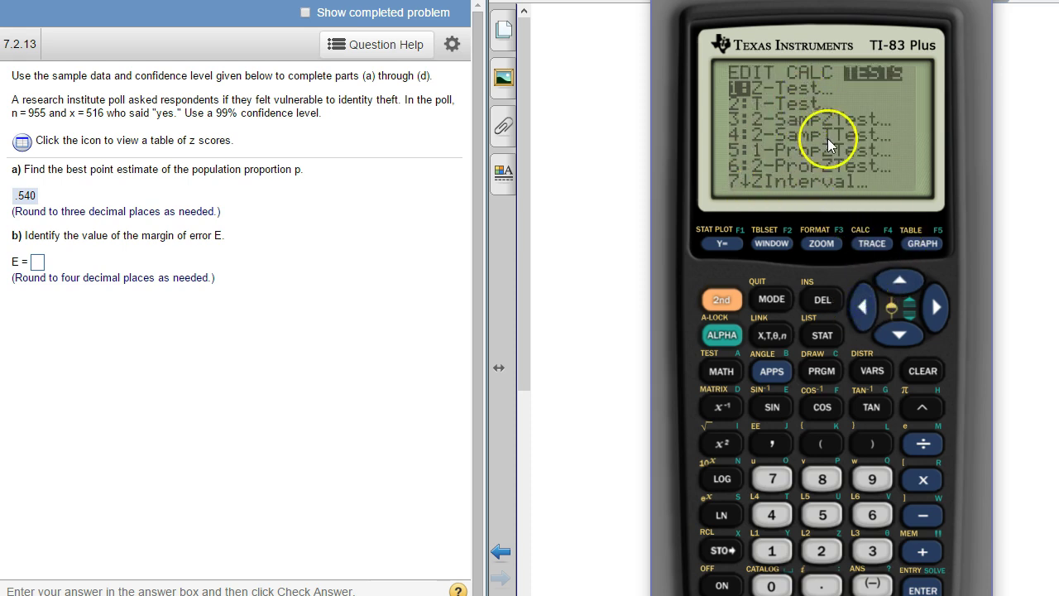
pyautogui.click(892, 287)
pyautogui.click(893, 287)
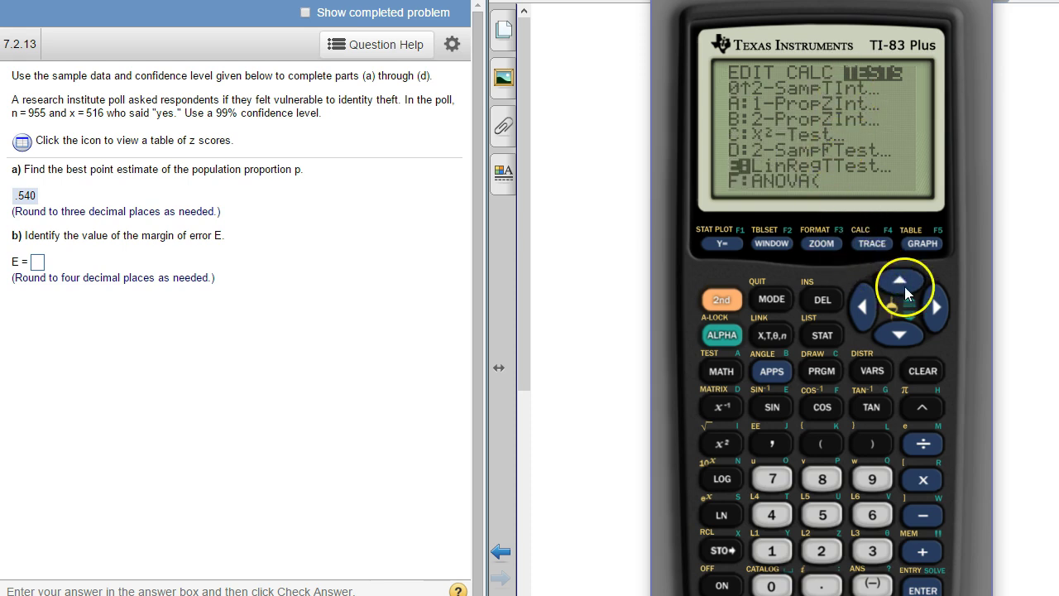
pyautogui.click(904, 286)
pyautogui.click(904, 286)
pyautogui.click(904, 286)
pyautogui.click(904, 287)
pyautogui.click(904, 286)
pyautogui.click(904, 287)
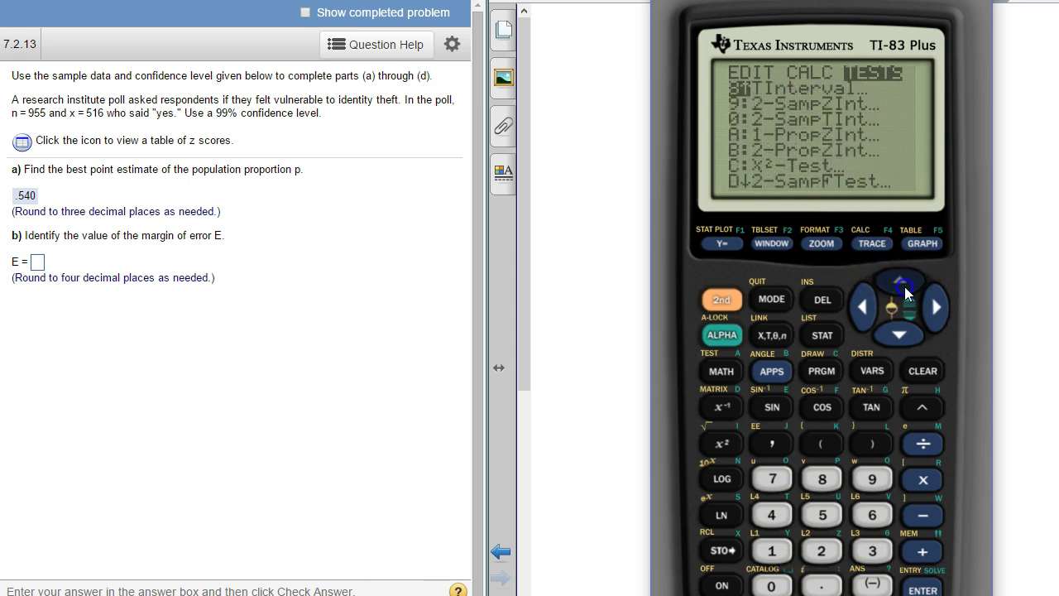
pyautogui.click(904, 287)
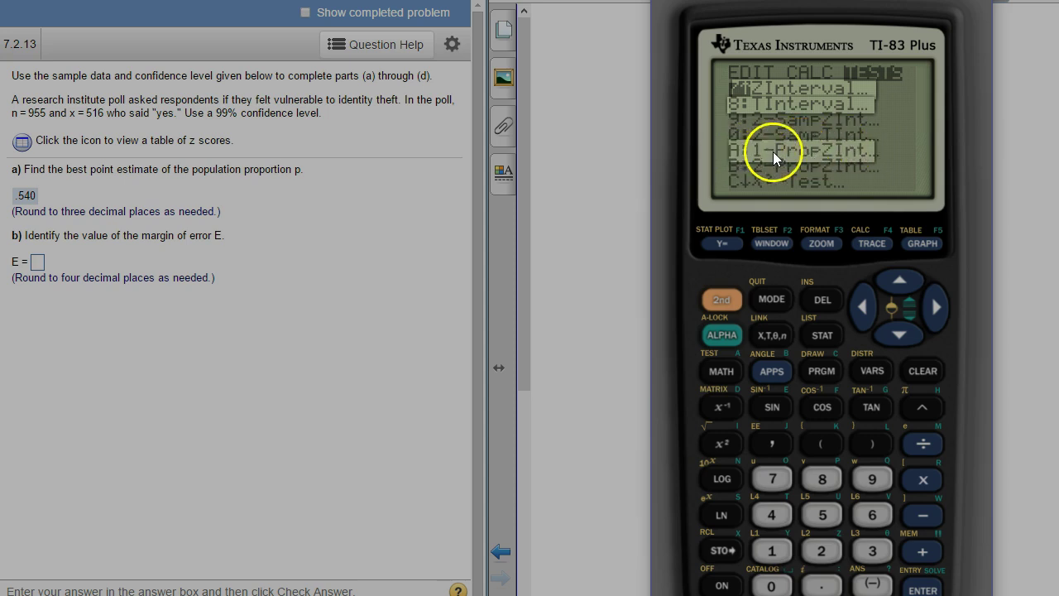
pyautogui.click(908, 332)
pyautogui.click(909, 332)
pyautogui.click(908, 331)
pyautogui.click(908, 331)
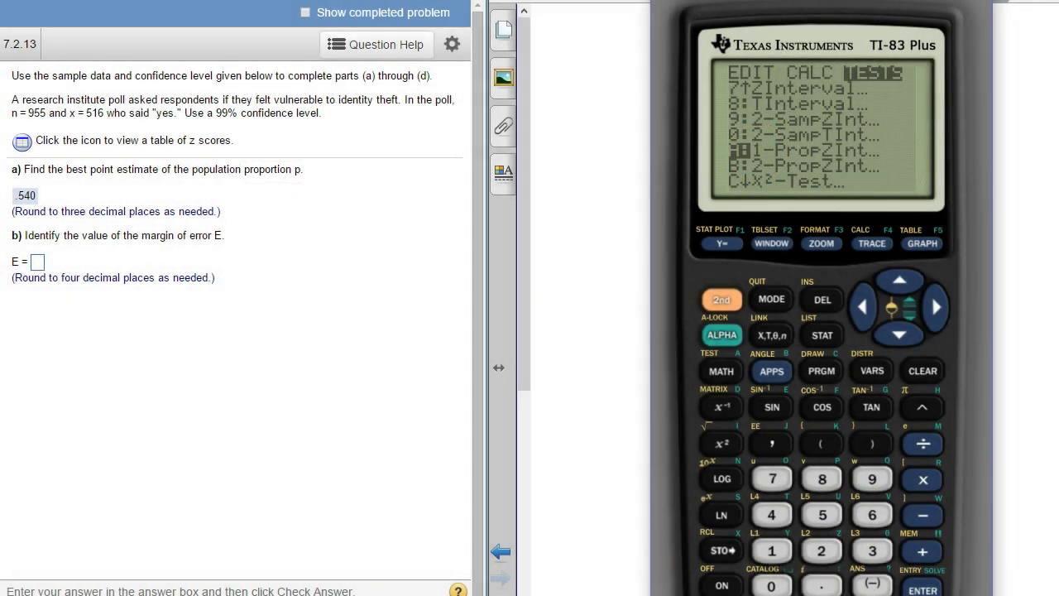
pyautogui.click(924, 589)
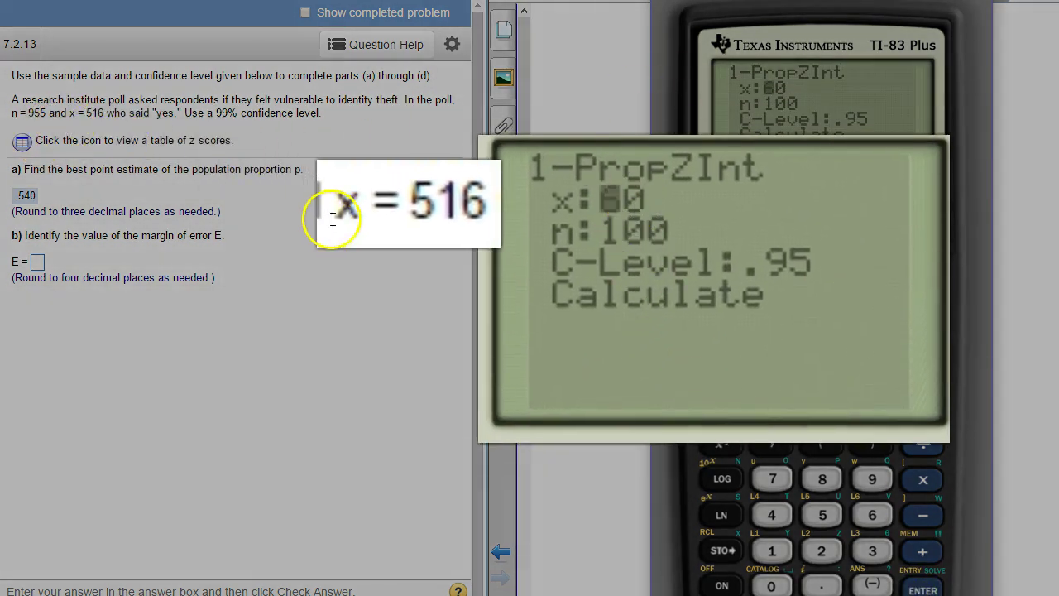
# Step: Run 1-PropZInt with x = 516, n = 955, C-Level .99, giving (.49877, .58185)
pyautogui.write('516')
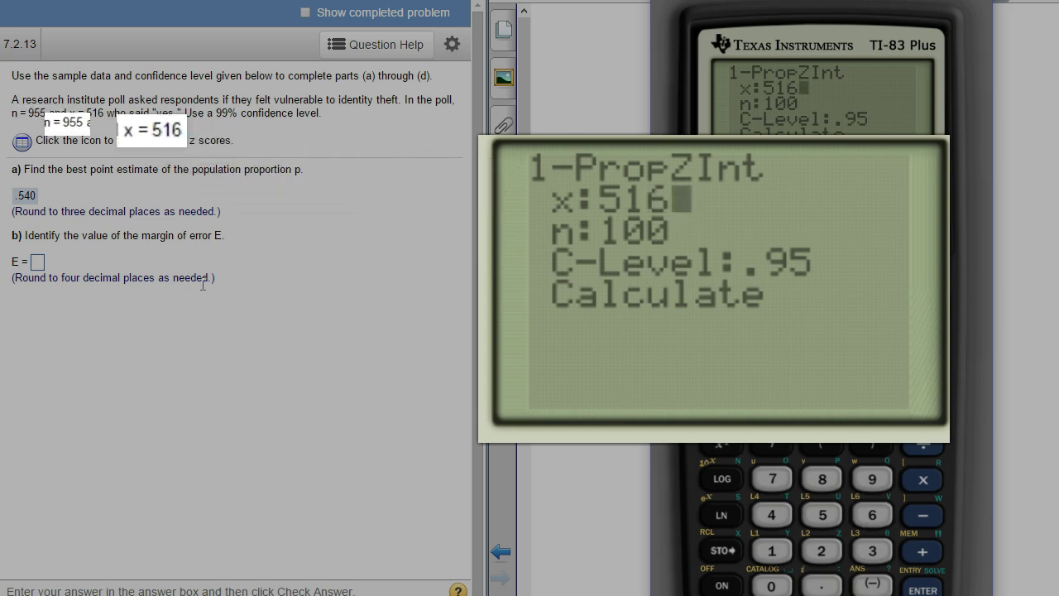
pyautogui.press('Return')
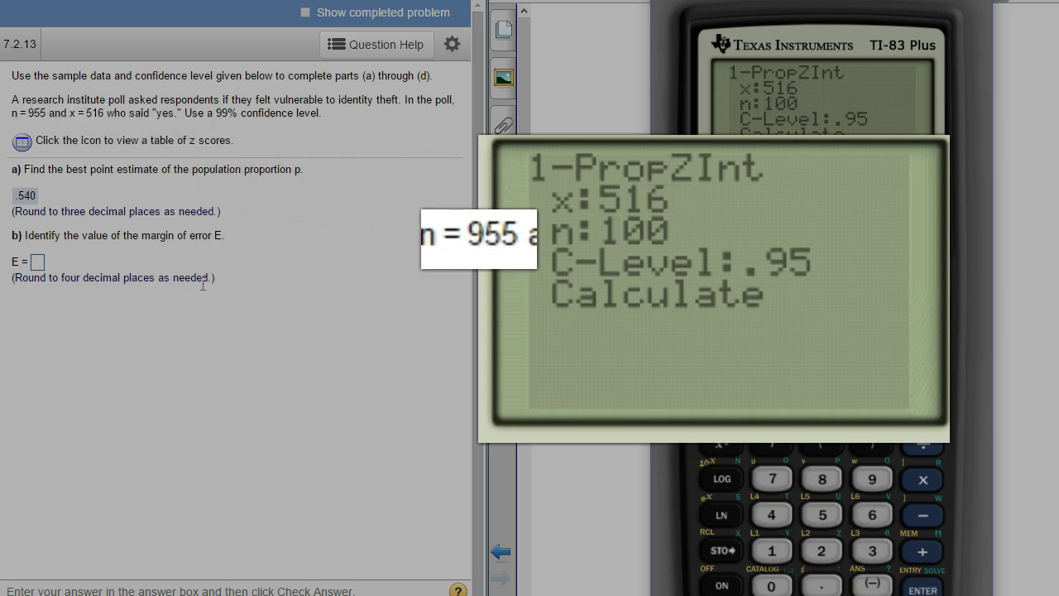
pyautogui.write('955')
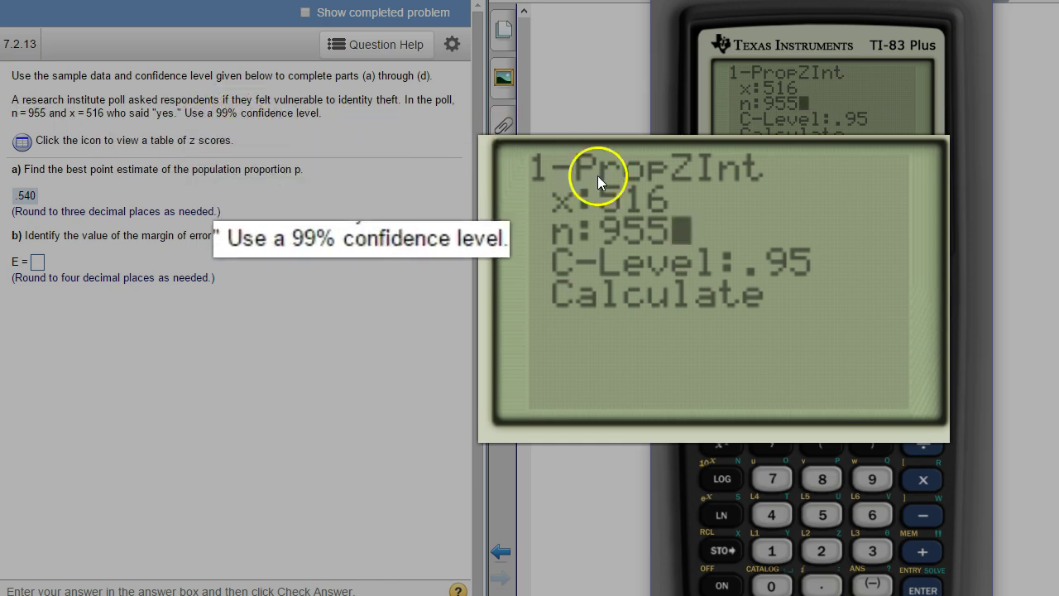
pyautogui.press('Down')
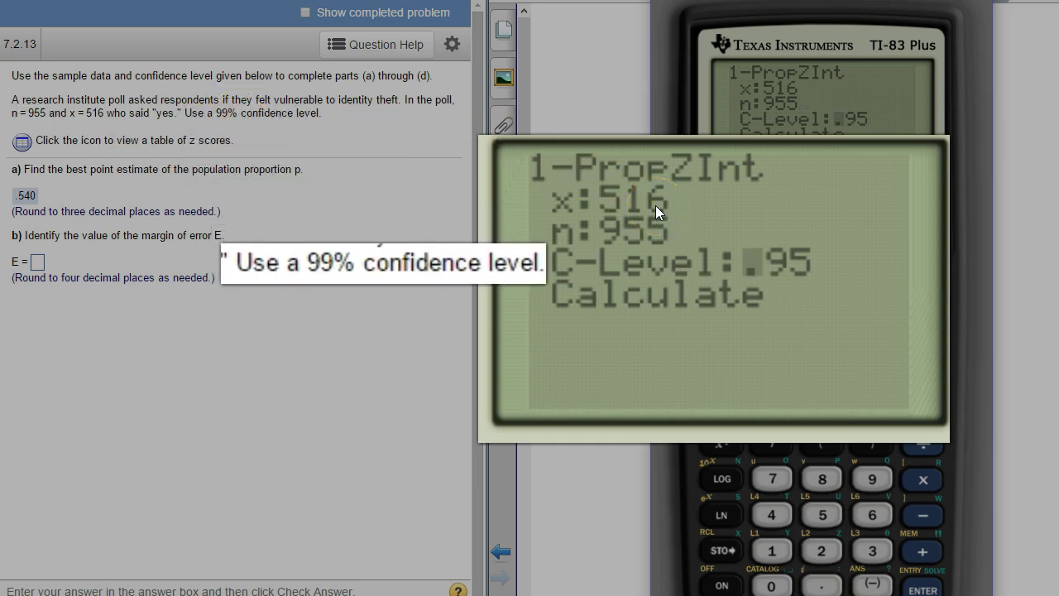
pyautogui.click(833, 585)
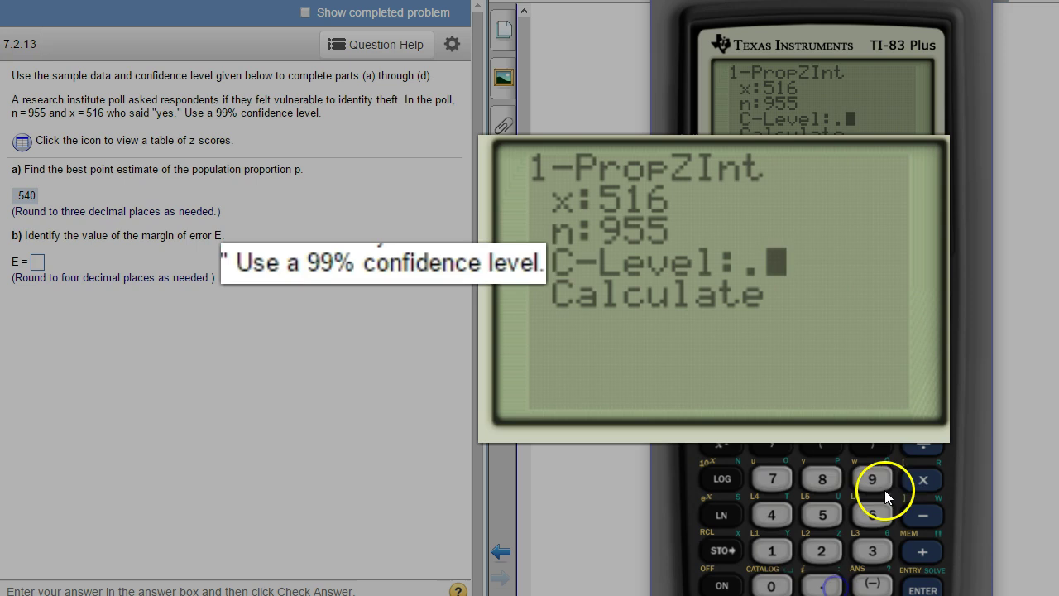
pyautogui.doubleClick(883, 481)
pyautogui.press('Down')
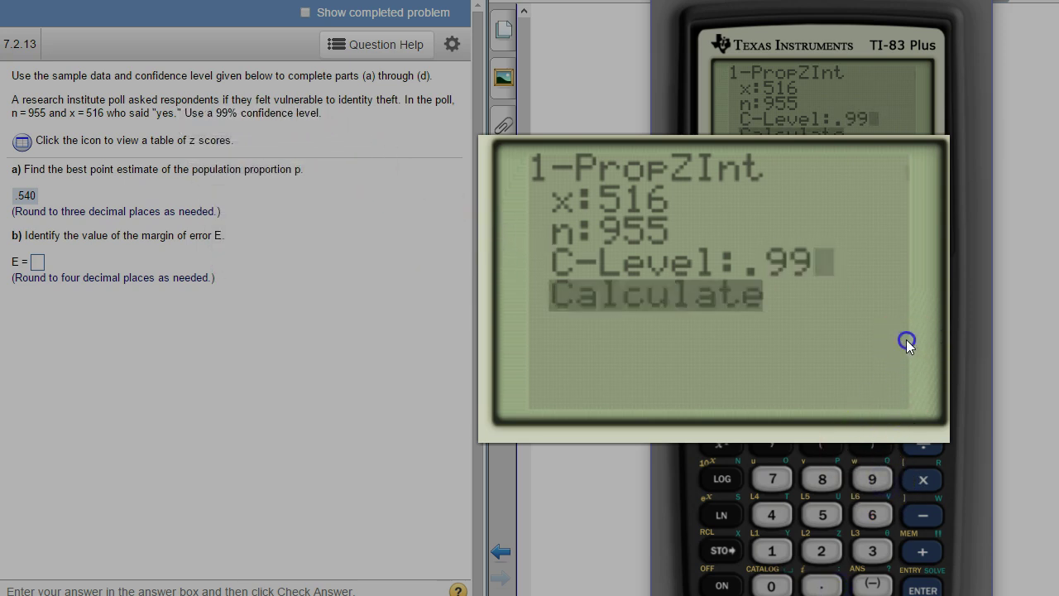
pyautogui.click(923, 586)
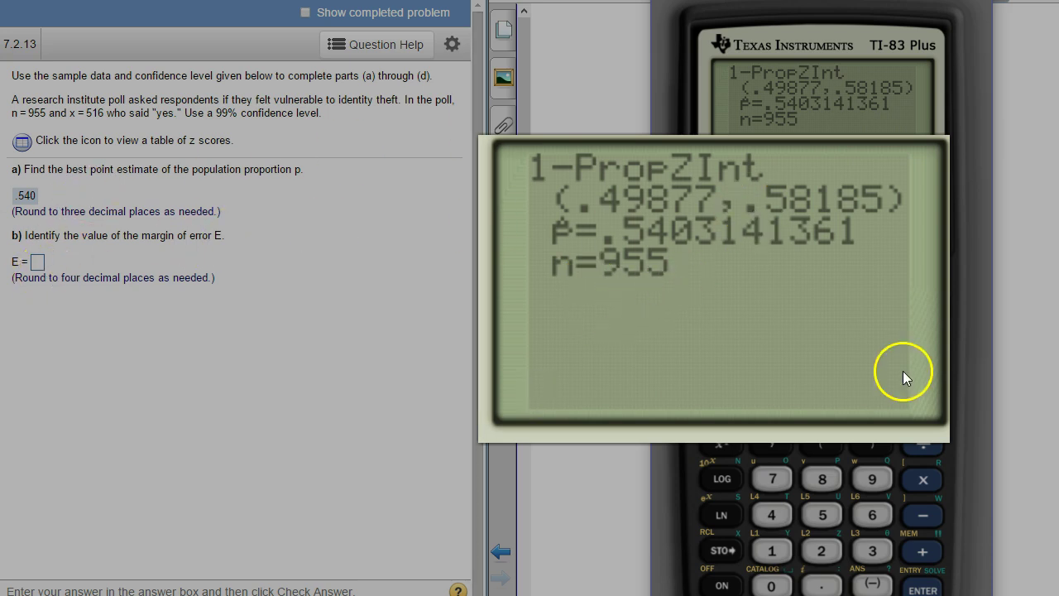
# Step: Evaluate .58185 − .54031 on the calculator, giving a margin of error of .04154
pyautogui.moveTo(895, 247); pyautogui.dragTo(519, 231)
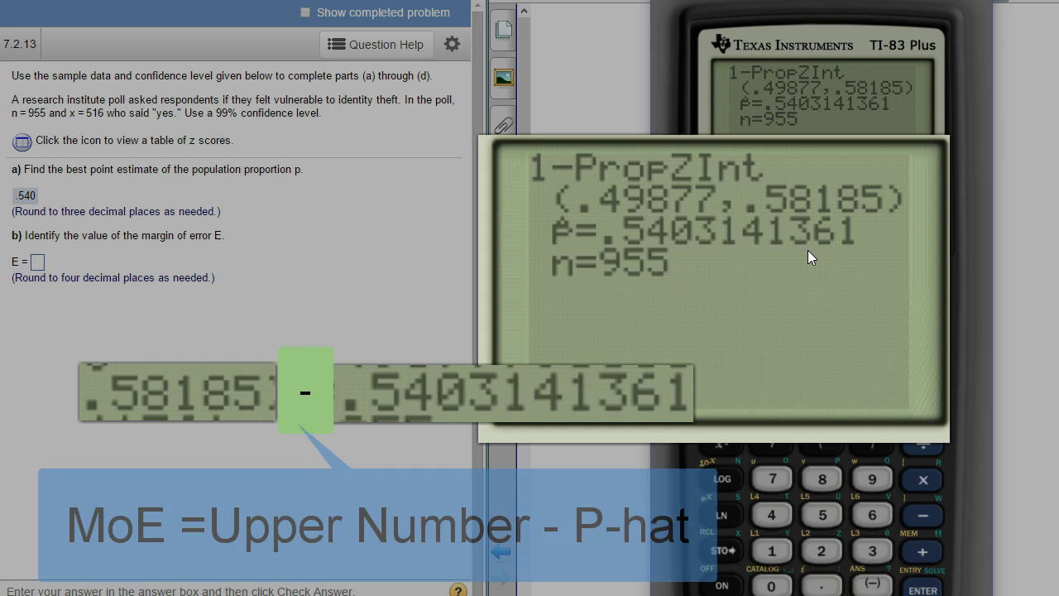
pyautogui.write('.5815')
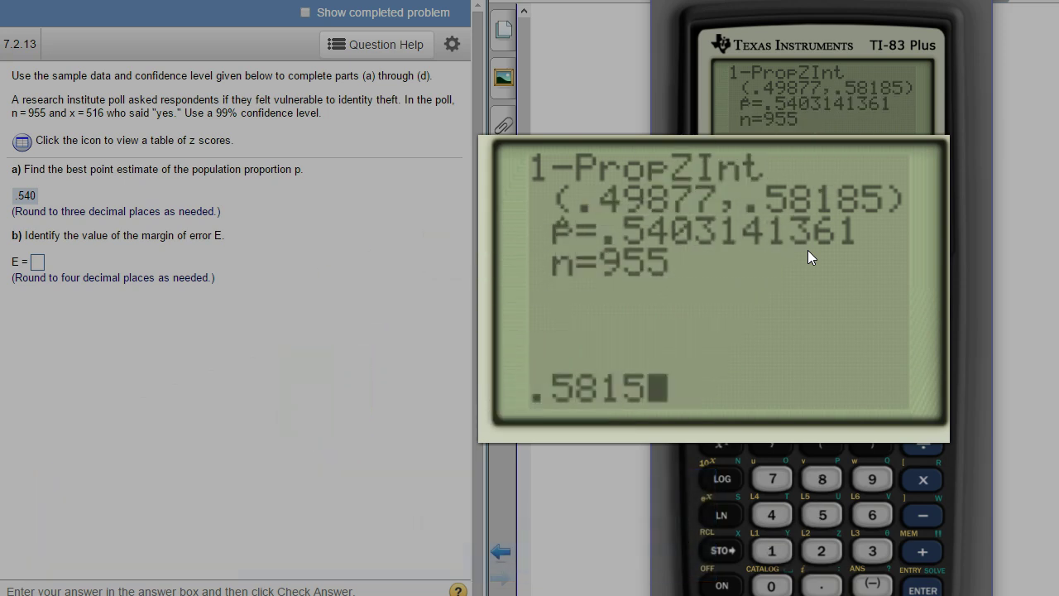
pyautogui.press('BackSpace')
pyautogui.write('85')
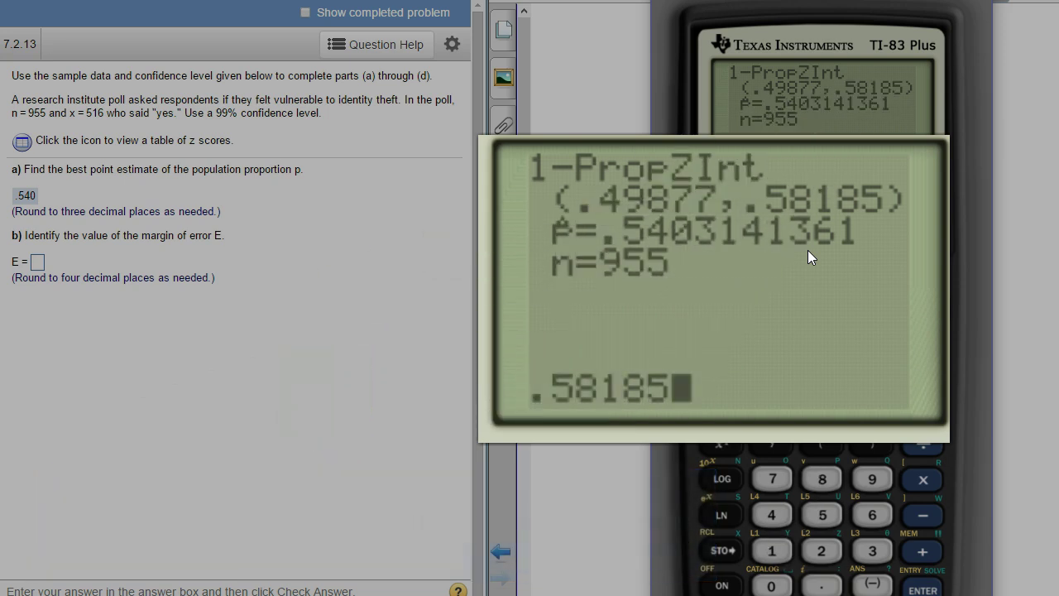
pyautogui.write('-')
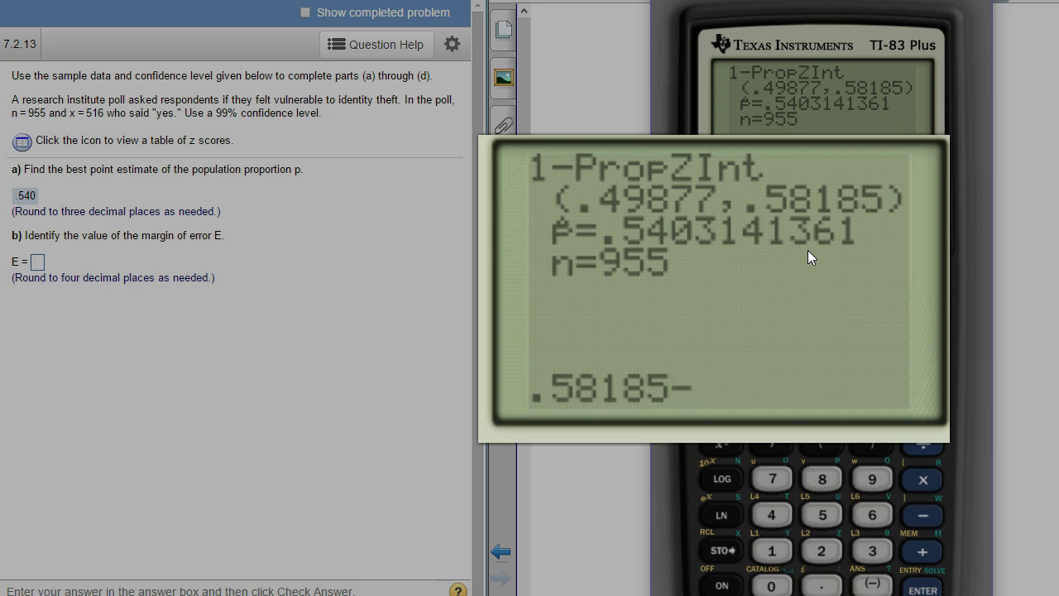
pyautogui.write('.540')
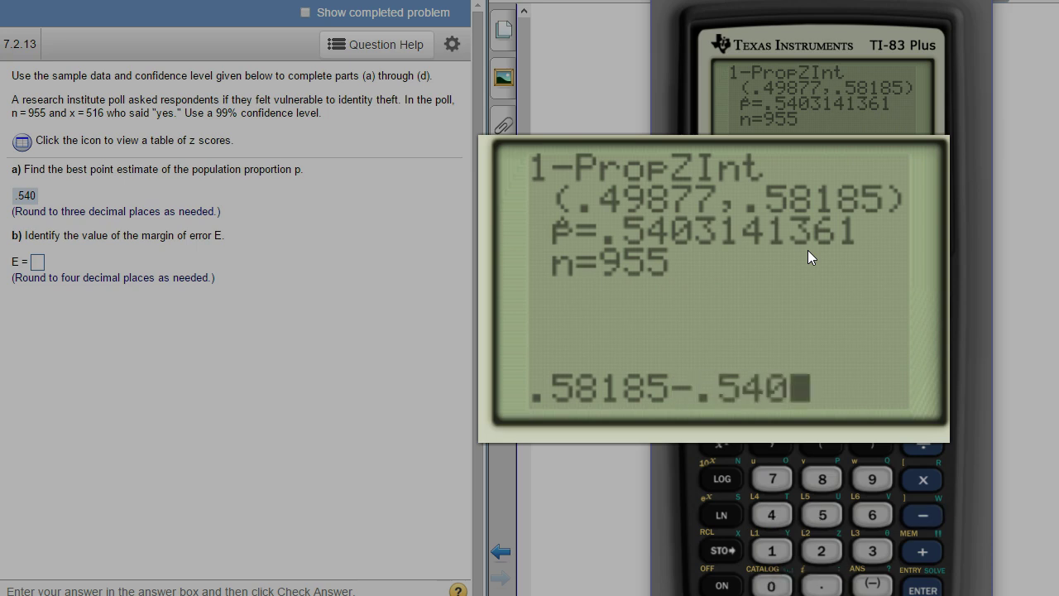
pyautogui.write('31')
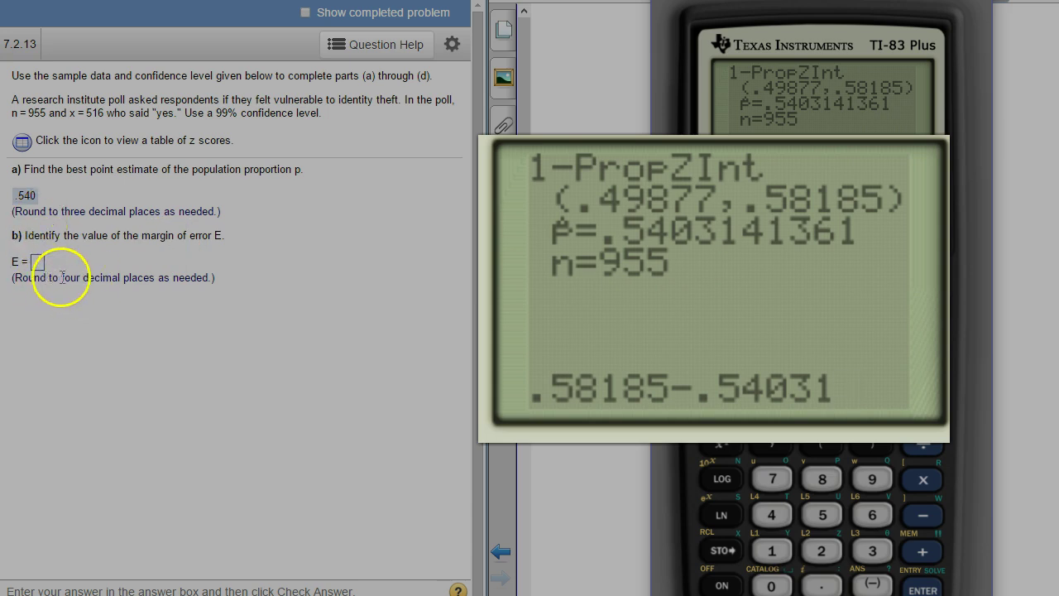
pyautogui.press('Return')
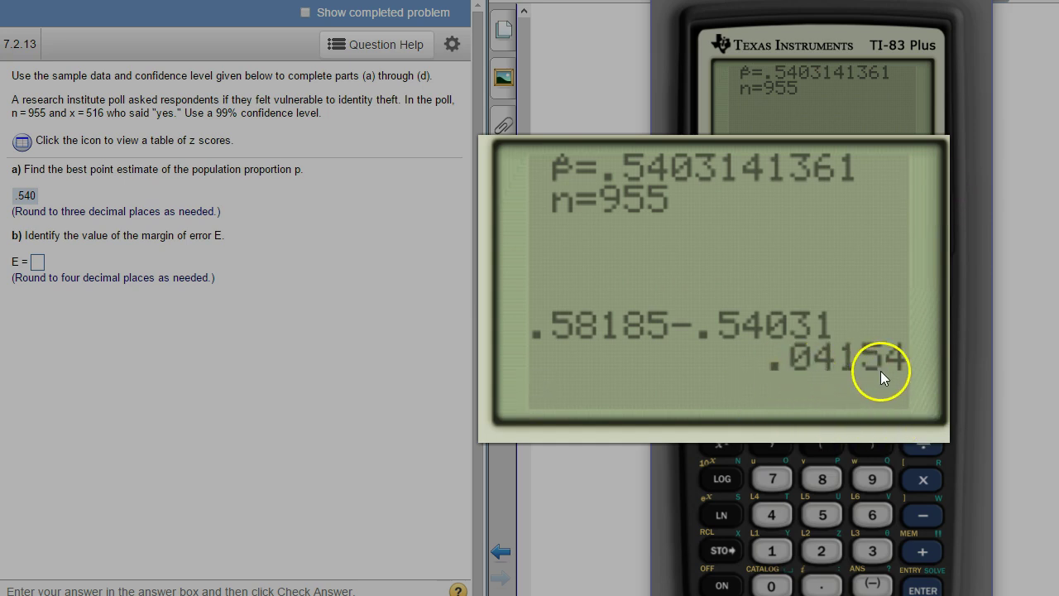
# Step: Submit the margin of error E = .0415 for part b and dismiss the success message
pyautogui.click(36, 262)
pyautogui.write('.0415')
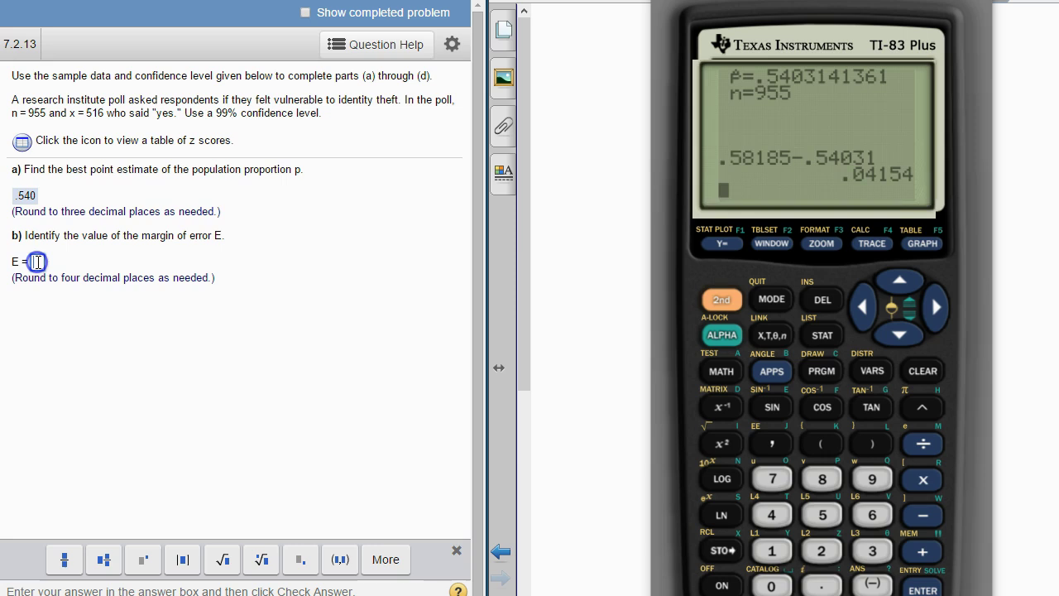
pyautogui.press('Return')
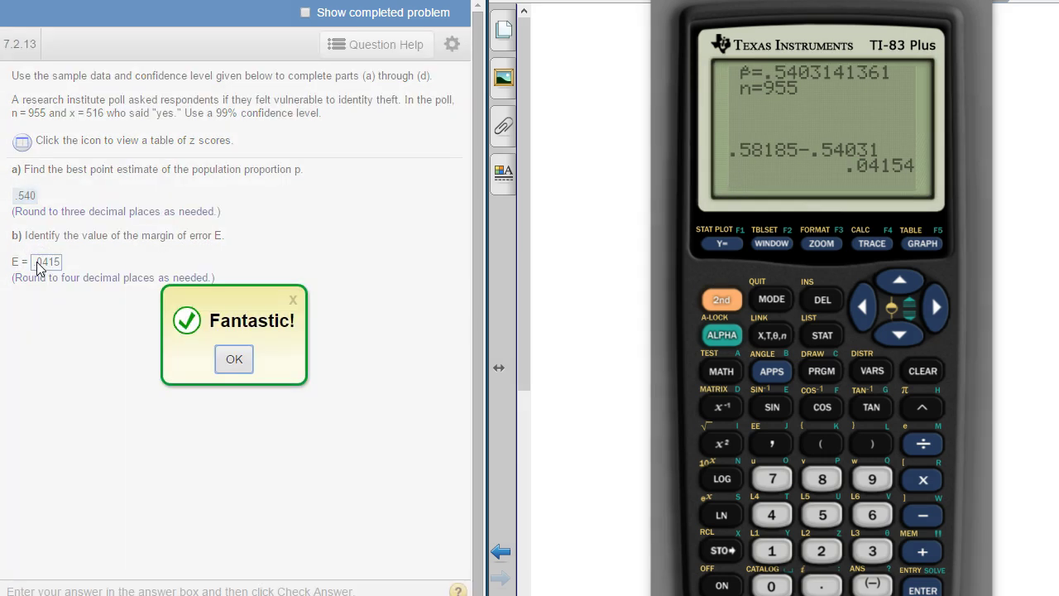
pyautogui.press('Return')
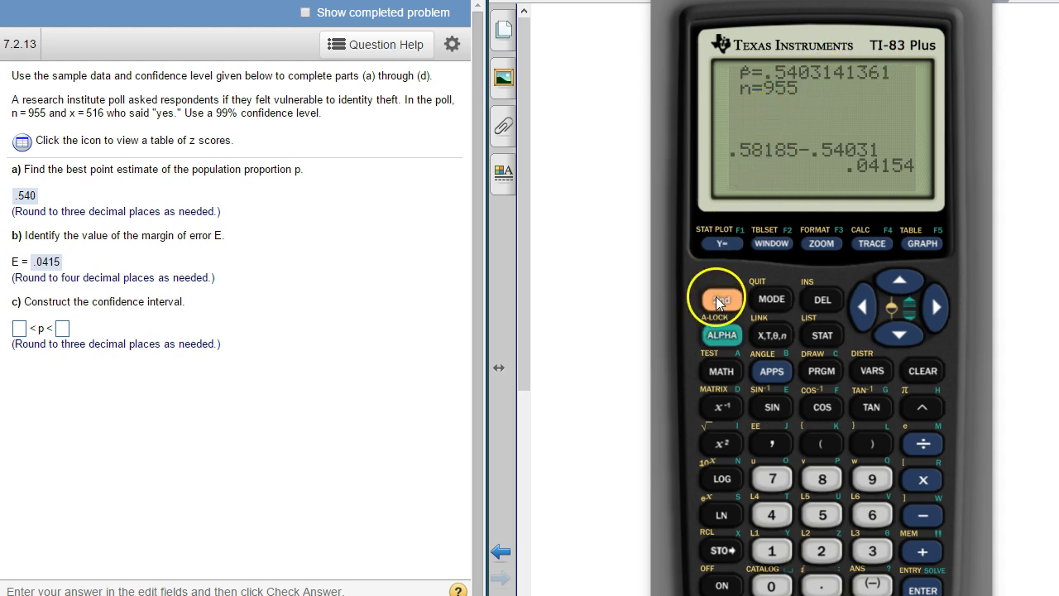
# Step: Rerun the 99% 1-PropZInt on the calculator to redisplay the interval
pyautogui.click(822, 335)
pyautogui.click(871, 296)
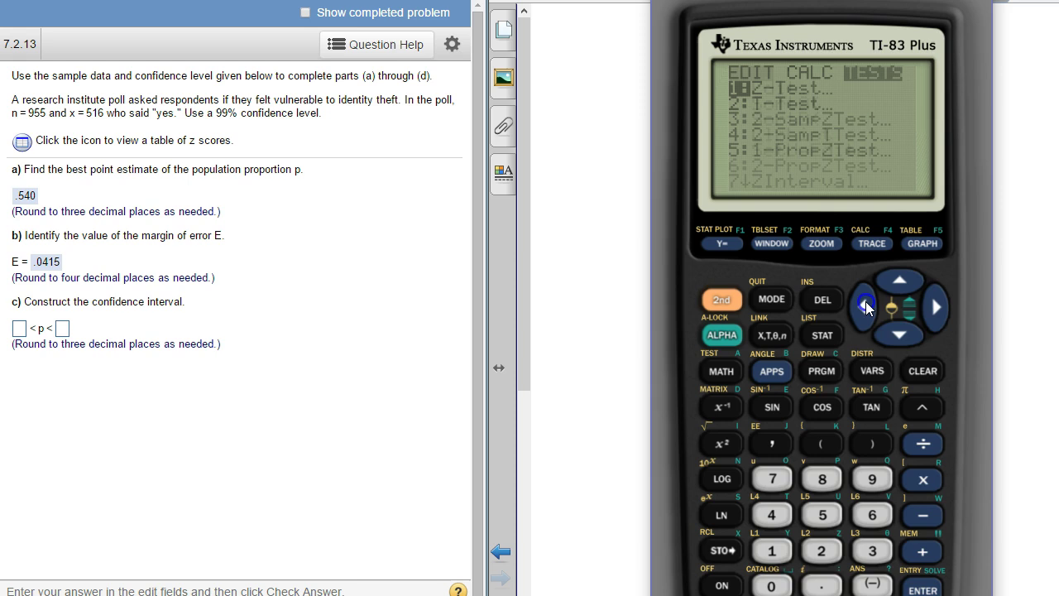
pyautogui.click(900, 284)
pyautogui.click(900, 283)
pyautogui.click(900, 283)
pyautogui.click(900, 284)
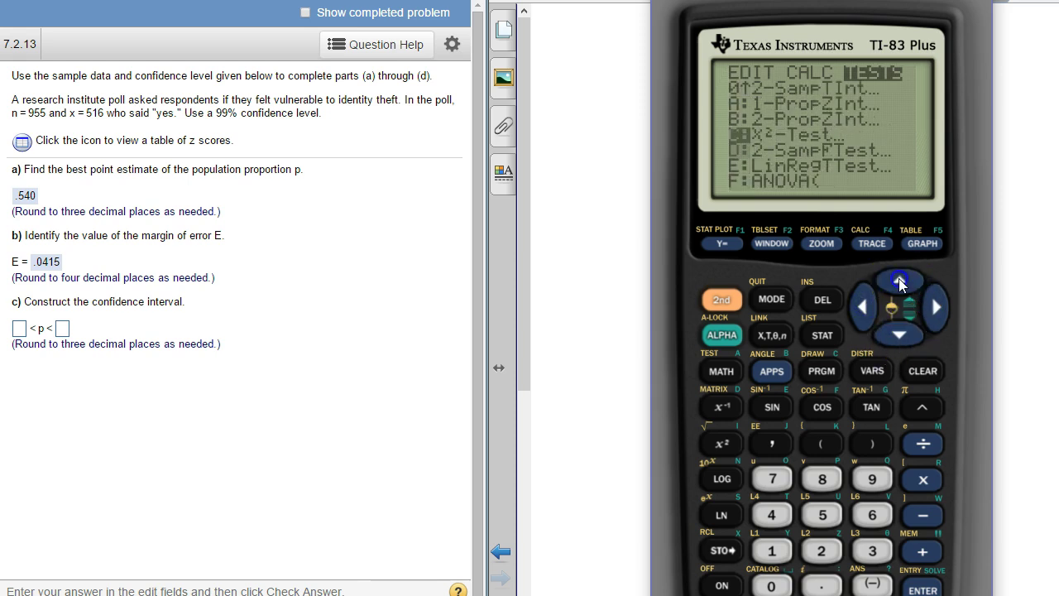
pyautogui.click(900, 284)
pyautogui.click(900, 284)
pyautogui.click(922, 589)
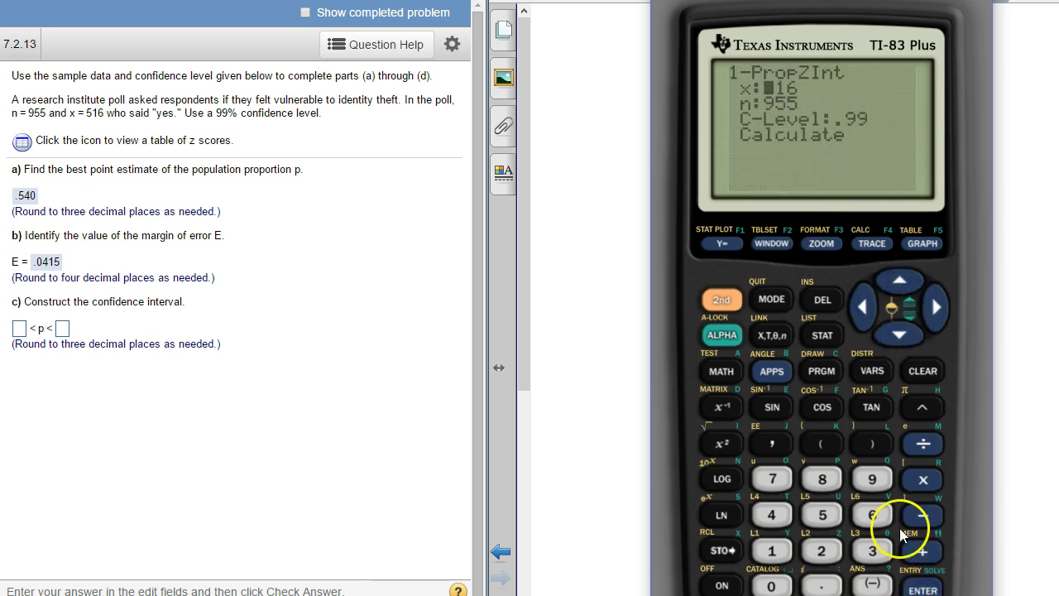
pyautogui.click(898, 333)
pyautogui.click(899, 334)
pyautogui.click(923, 589)
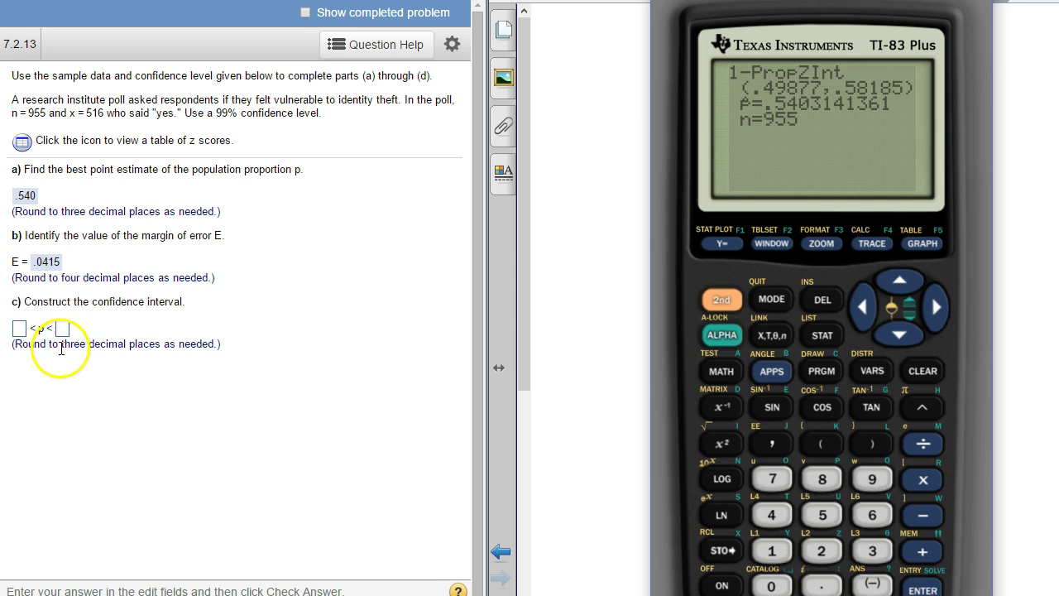
# Step: Enter the interval .499 < p < .582 for part c and check it
pyautogui.click(19, 328)
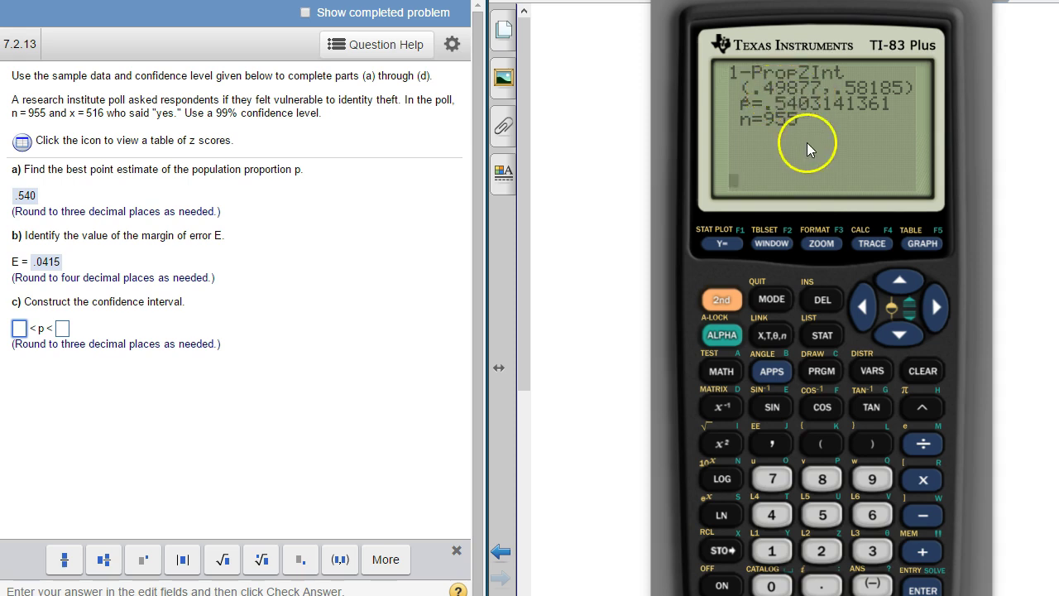
pyautogui.write('.')
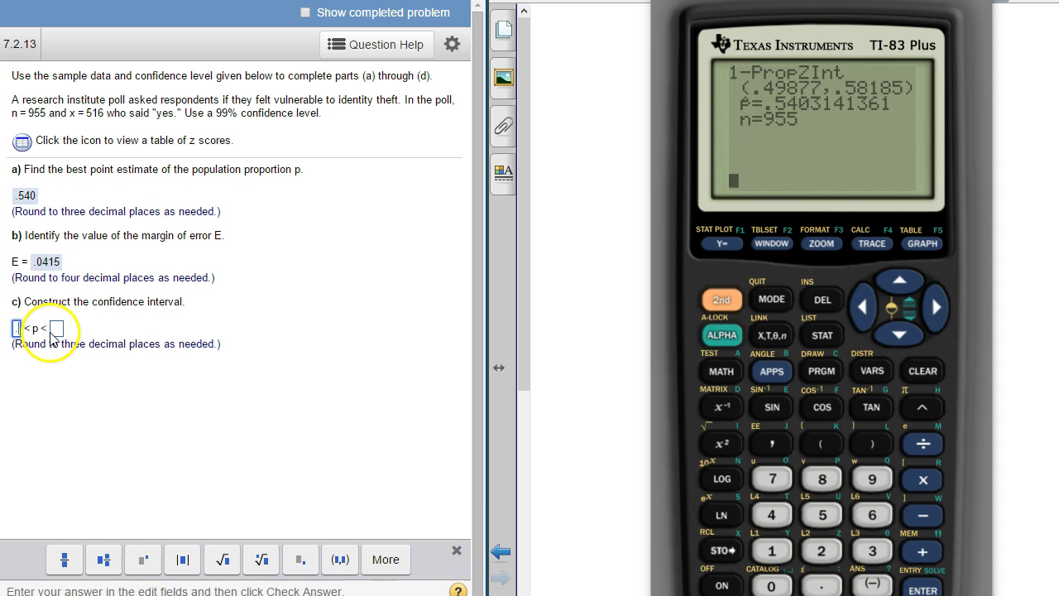
pyautogui.write('499')
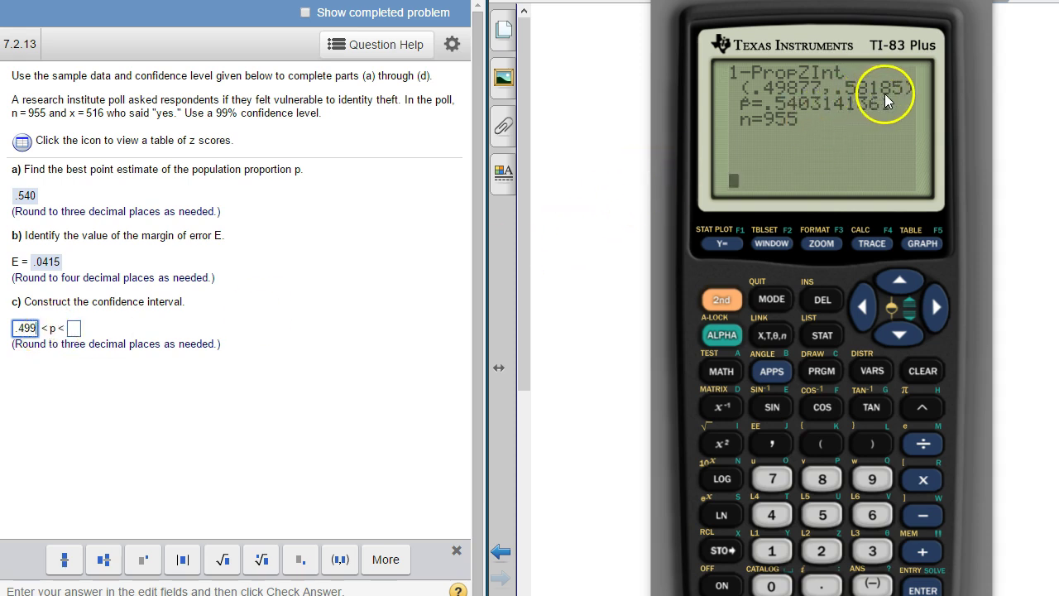
pyautogui.click(73, 330)
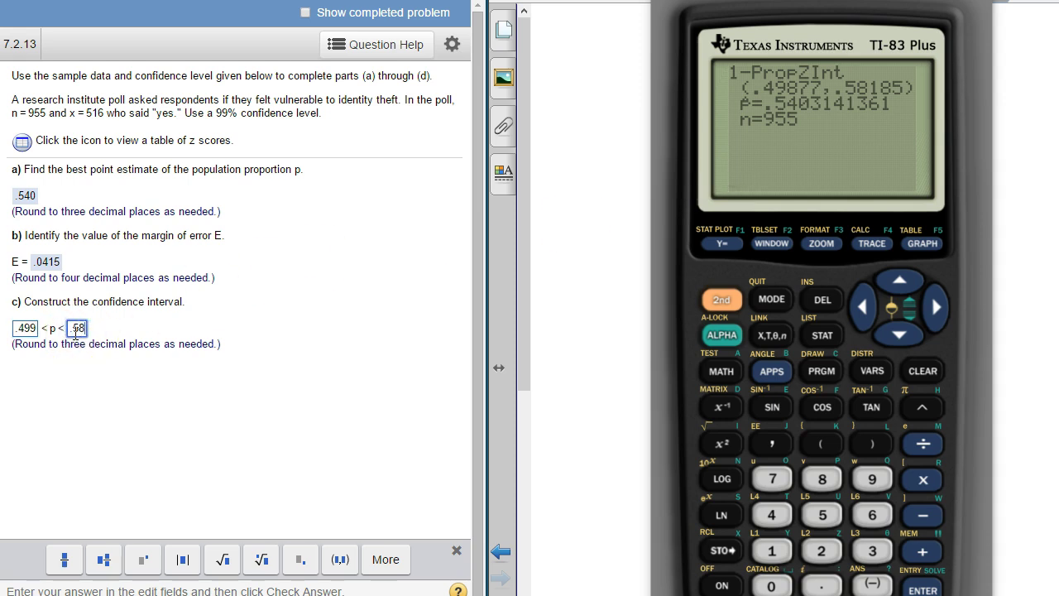
pyautogui.press('Return')
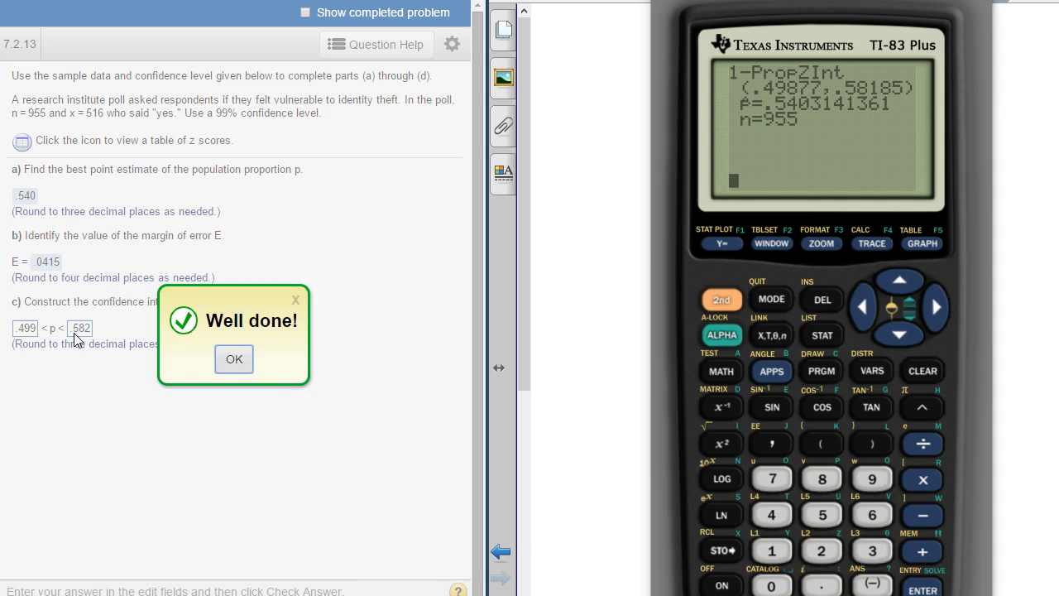
# Step: Dismiss the Well done! message and scroll down to part d's choices
pyautogui.press('Return')
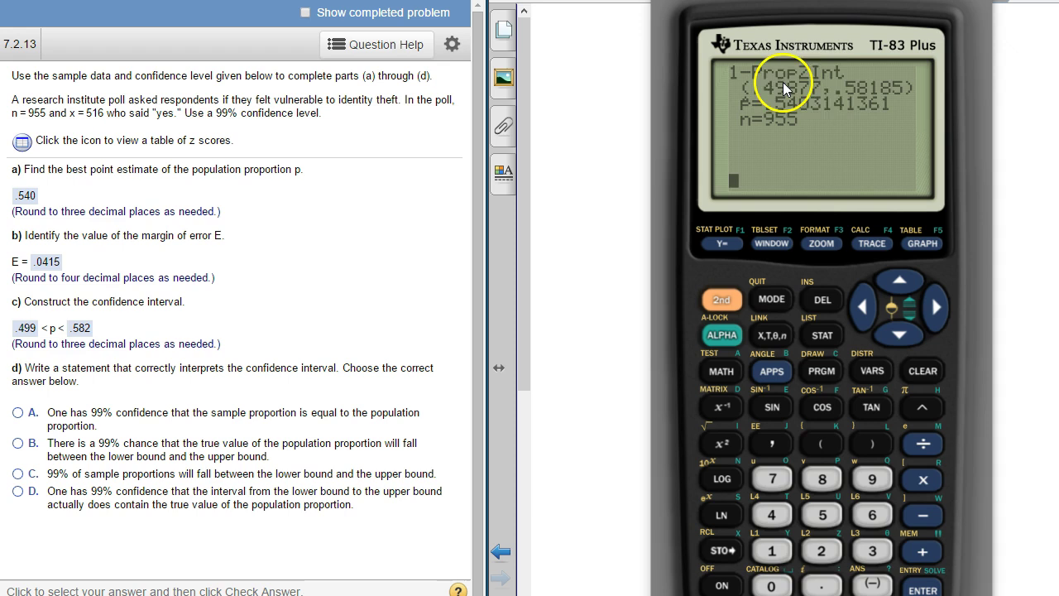
pyautogui.scroll(-1, 318, 486)
# Step: Choose interpretation D (99% confident the interval contains the true proportion) and close the example
pyautogui.click(18, 486)
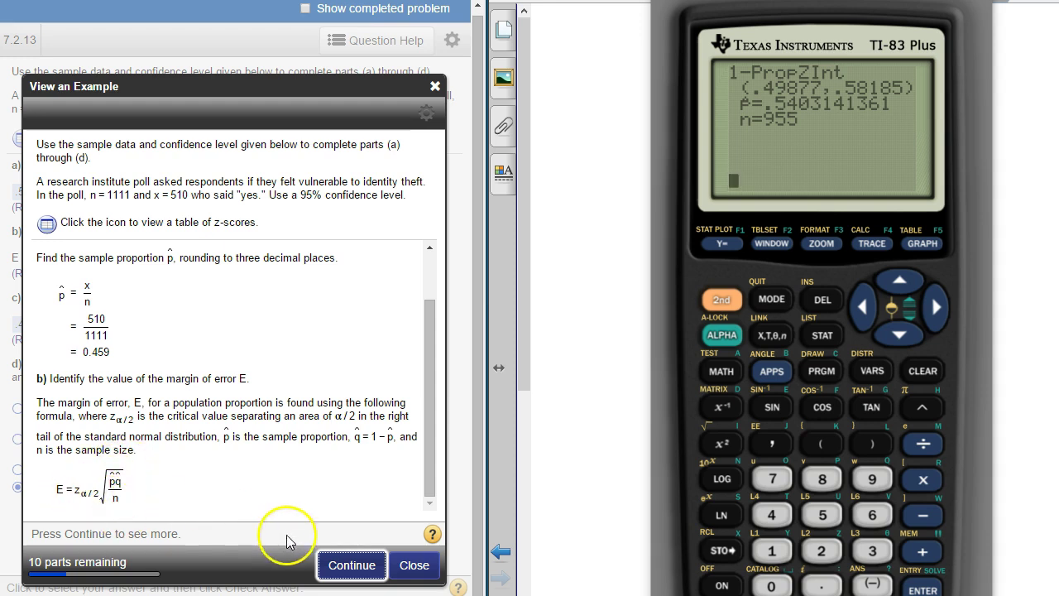
pyautogui.click(414, 565)
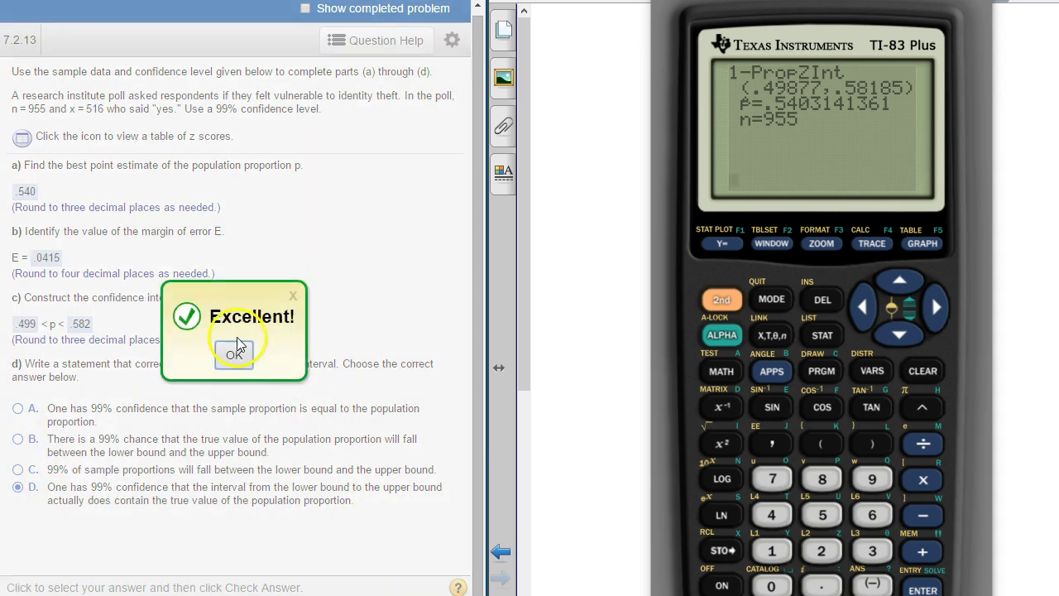
# Step: Dismiss the Excellent! message and launch StatCrunch from Question Help
pyautogui.click(238, 354)
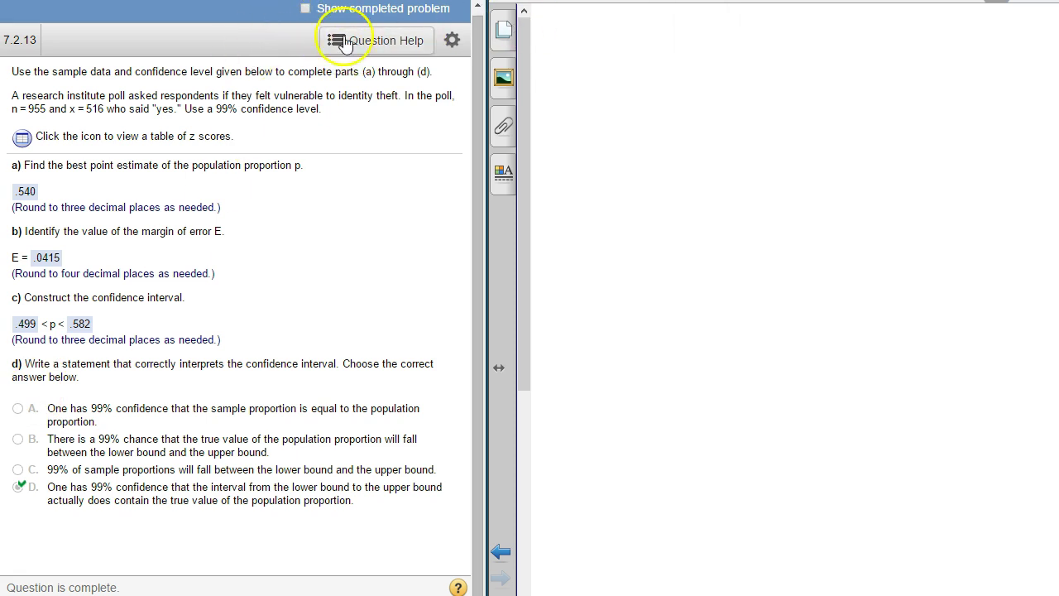
pyautogui.click(377, 38)
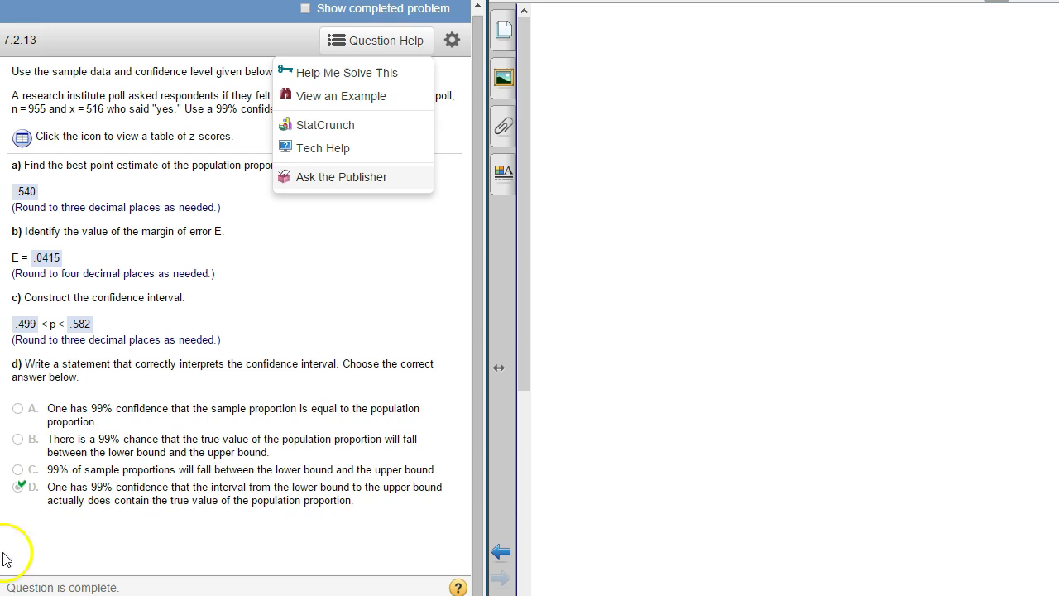
pyautogui.click(325, 125)
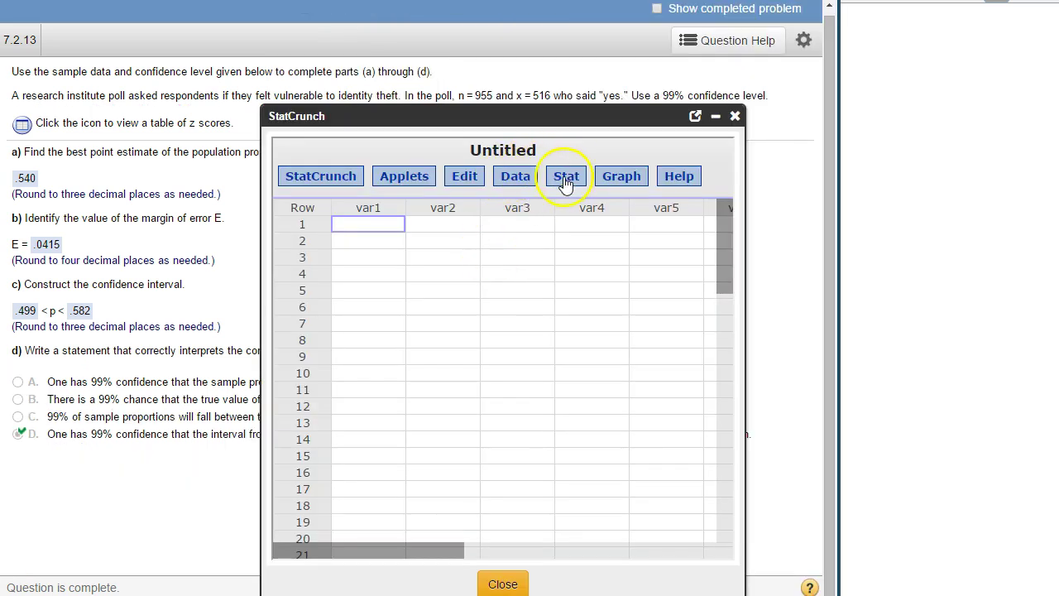
# Step: Navigate StatCrunch's Stat > Proportion Stats > One Sample menu toward With Summary
pyautogui.click(565, 179)
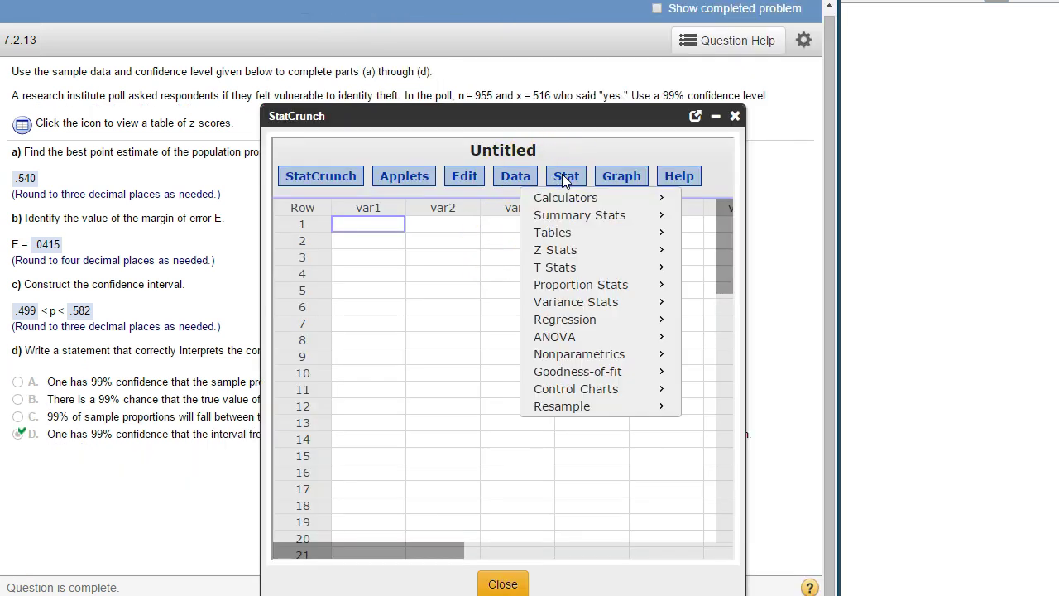
pyautogui.moveTo(564, 199)
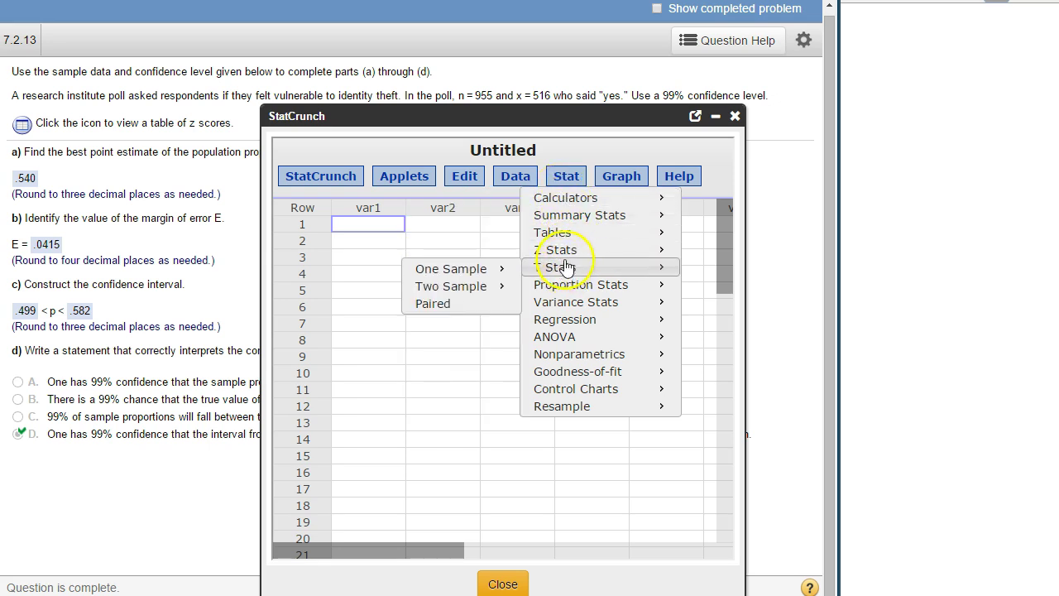
pyautogui.moveTo(616, 291)
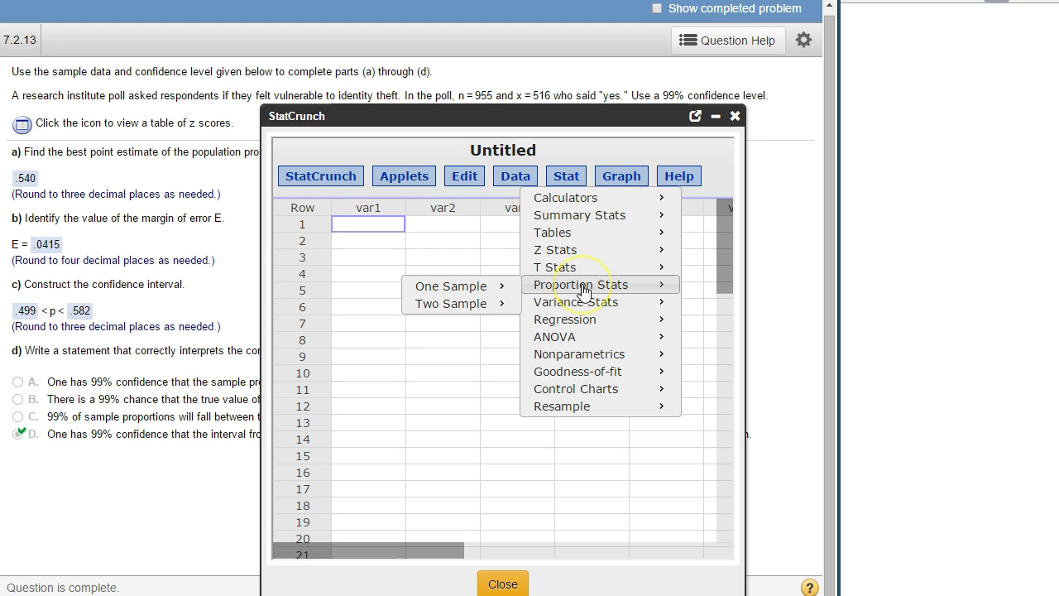
pyautogui.click(442, 289)
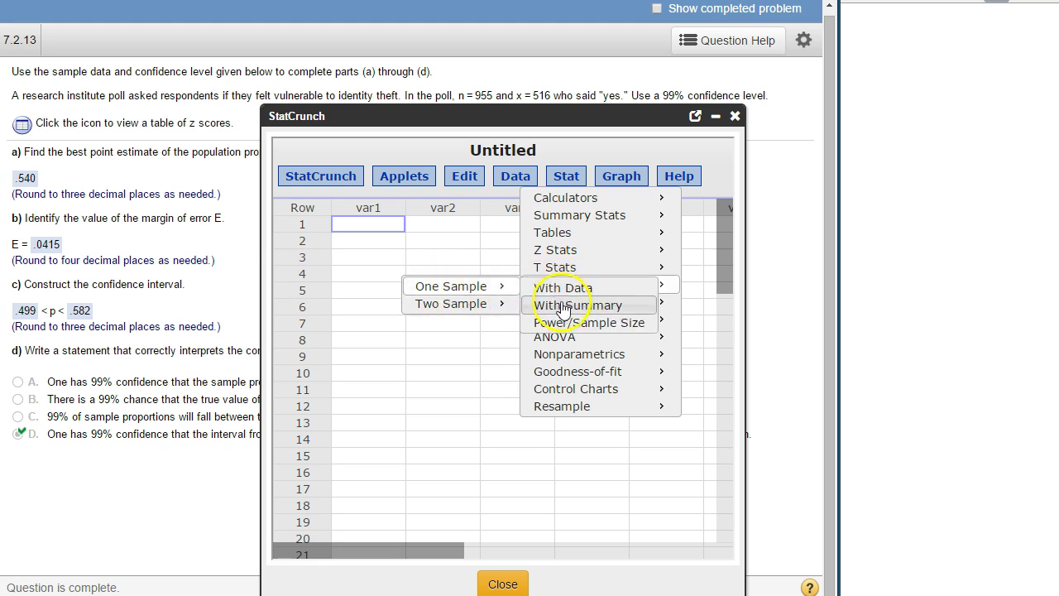
pyautogui.click(565, 174)
pyautogui.click(565, 174)
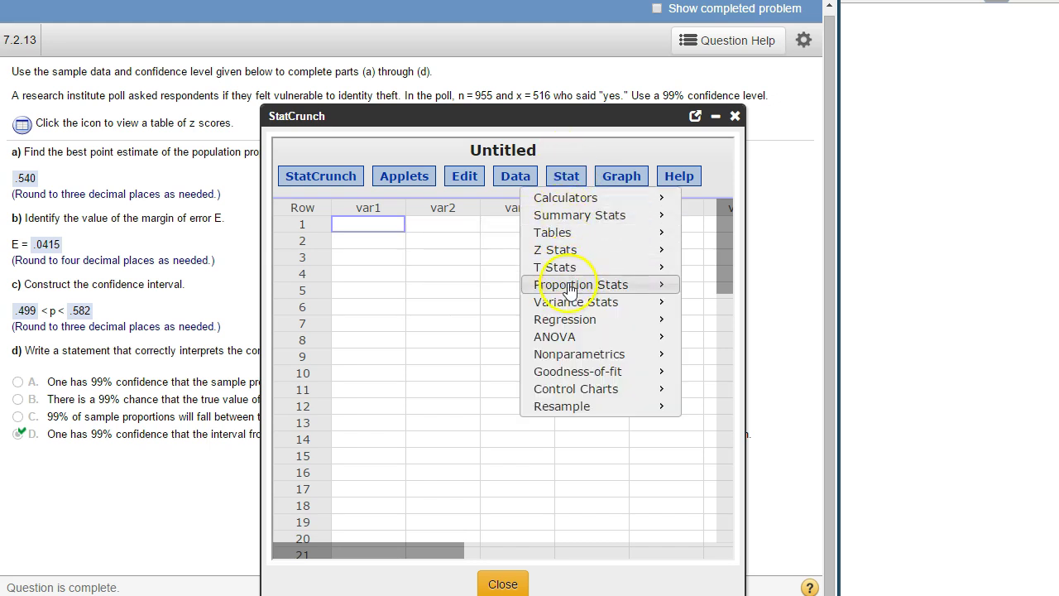
pyautogui.moveTo(569, 289)
pyautogui.moveTo(485, 285)
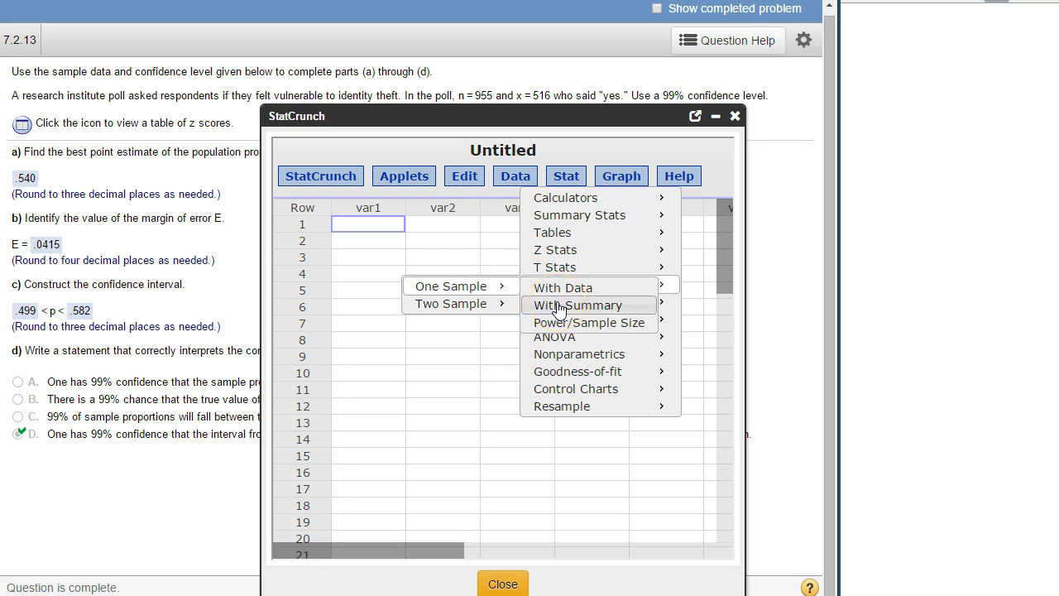
# Step: Compute a 0.99-level interval for 516 successes in 955 observations (lower limit 0.49877)
pyautogui.click(560, 306)
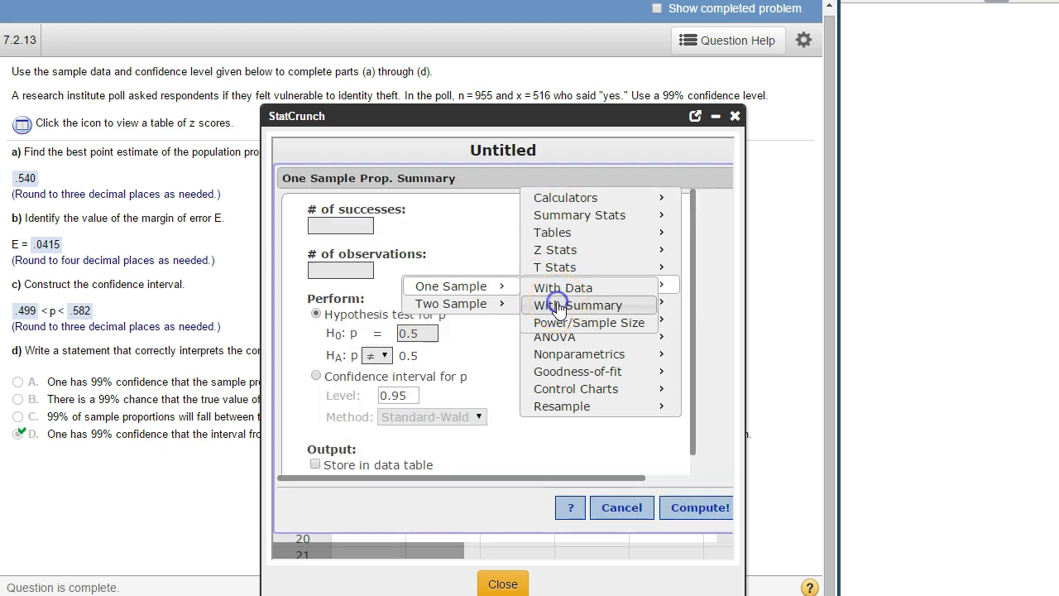
pyautogui.click(337, 225)
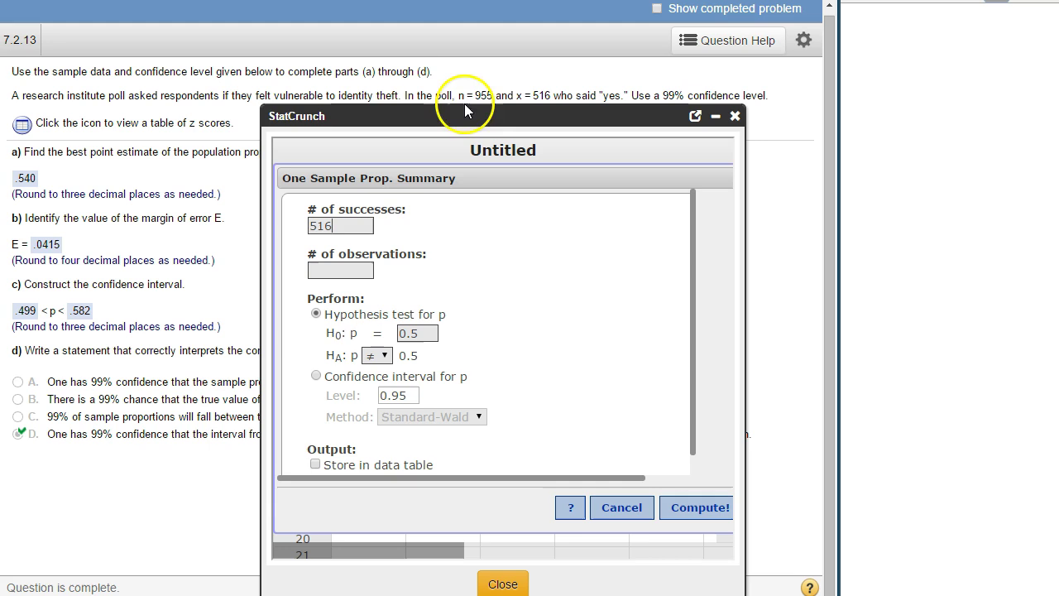
pyautogui.click(326, 269)
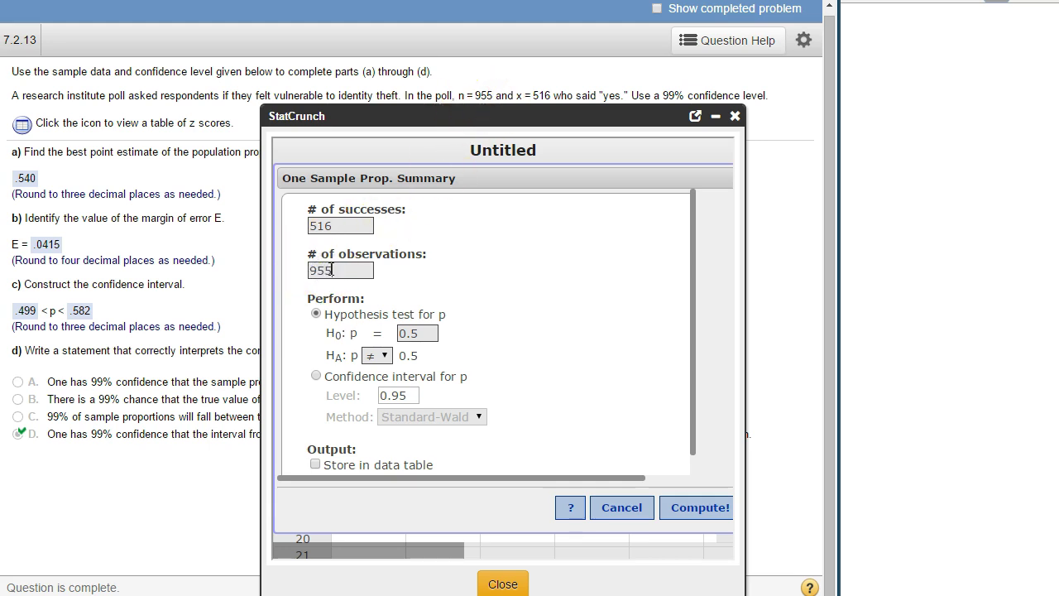
pyautogui.click(317, 376)
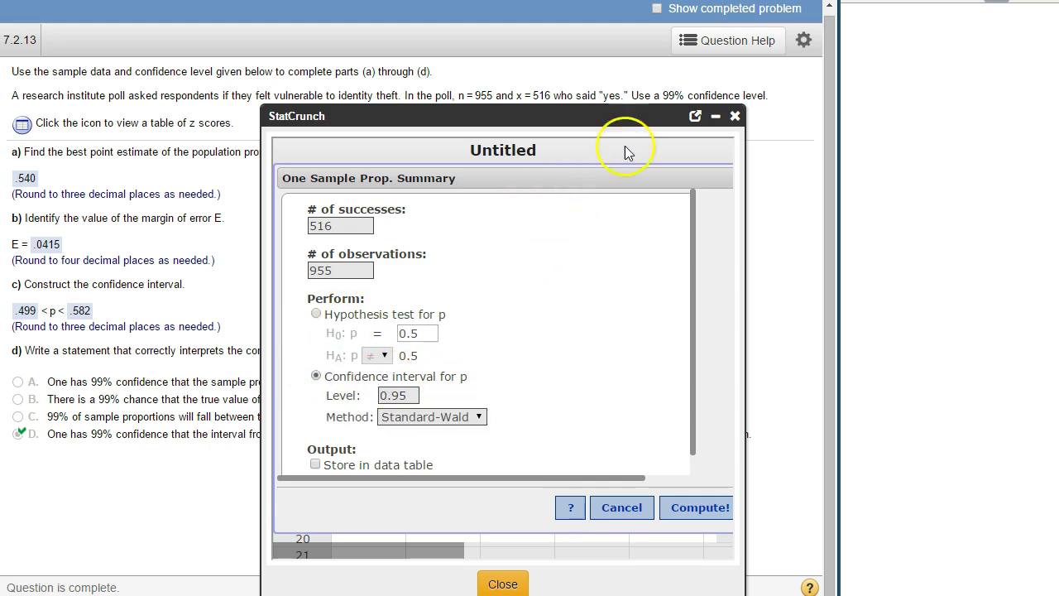
pyautogui.click(400, 396)
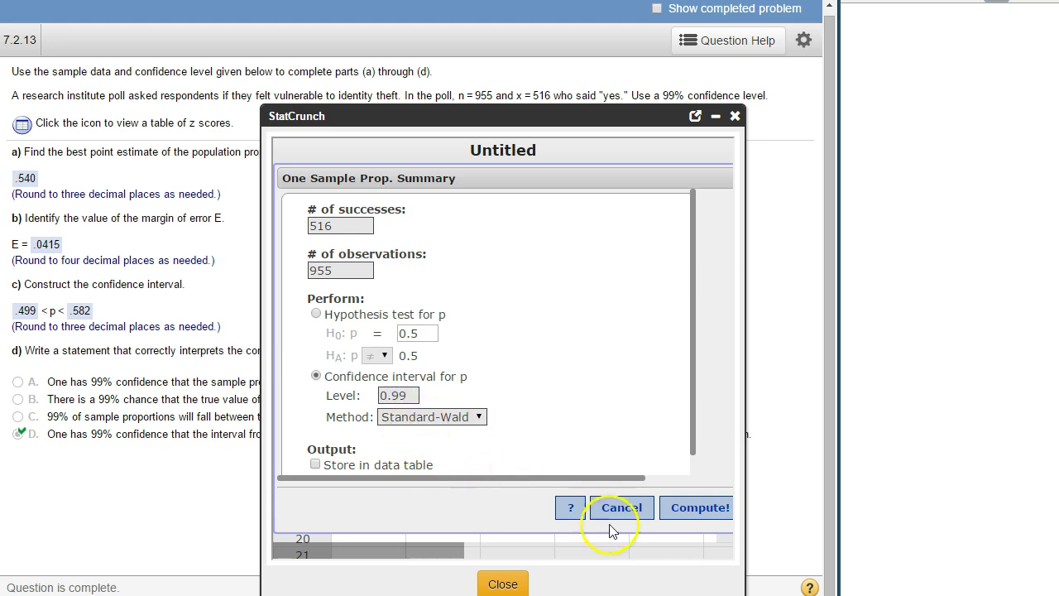
pyautogui.click(676, 514)
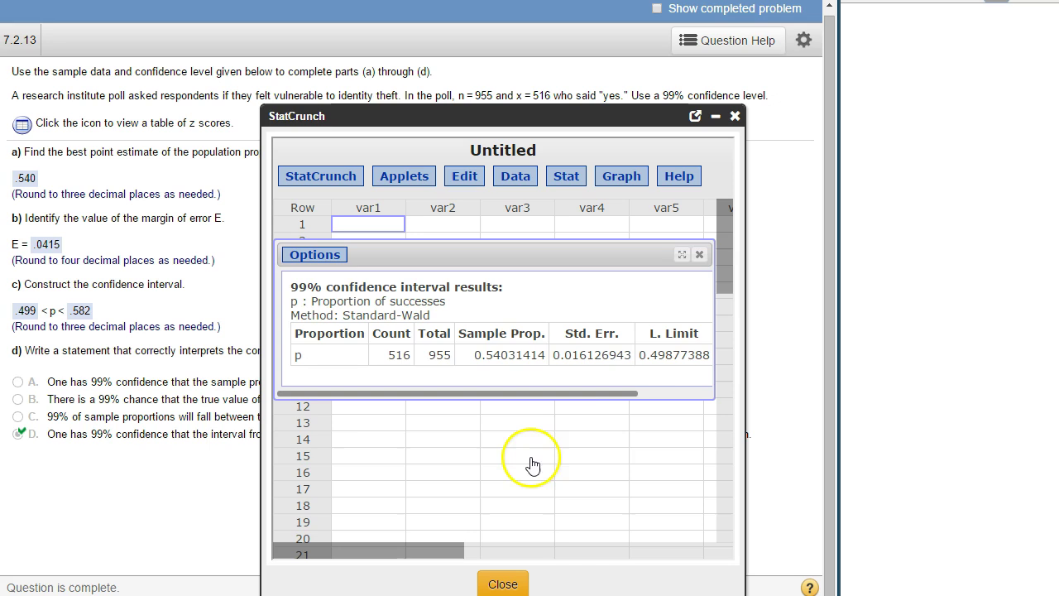
# Step: Scroll the StatCrunch results to show lower limit 0.49877388 and upper limit 0.58185439
pyautogui.moveTo(485, 394); pyautogui.dragTo(513, 394)
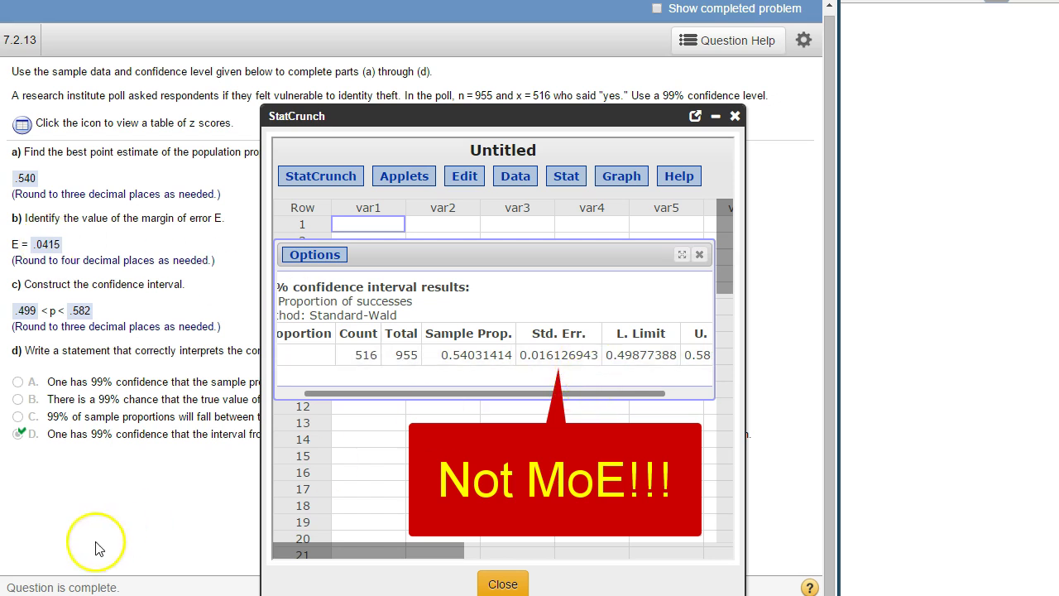
pyautogui.hscroll(3, 643, 359)
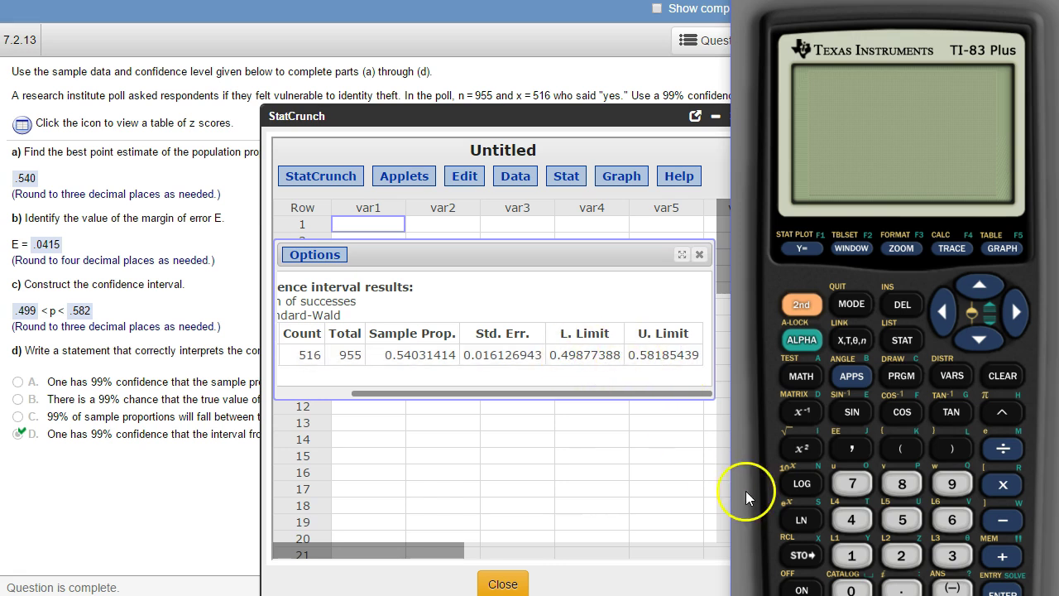
# Step: On the TI-83, compute .58185 − .49877 = .08308, then halve it to get .04154
pyautogui.click(801, 586)
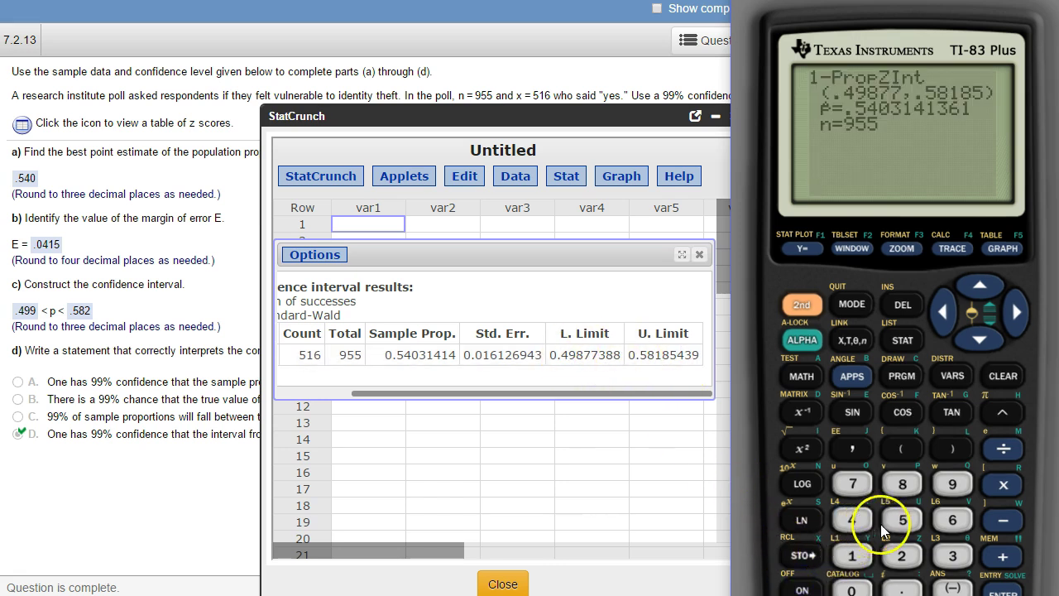
pyautogui.write('.58185')
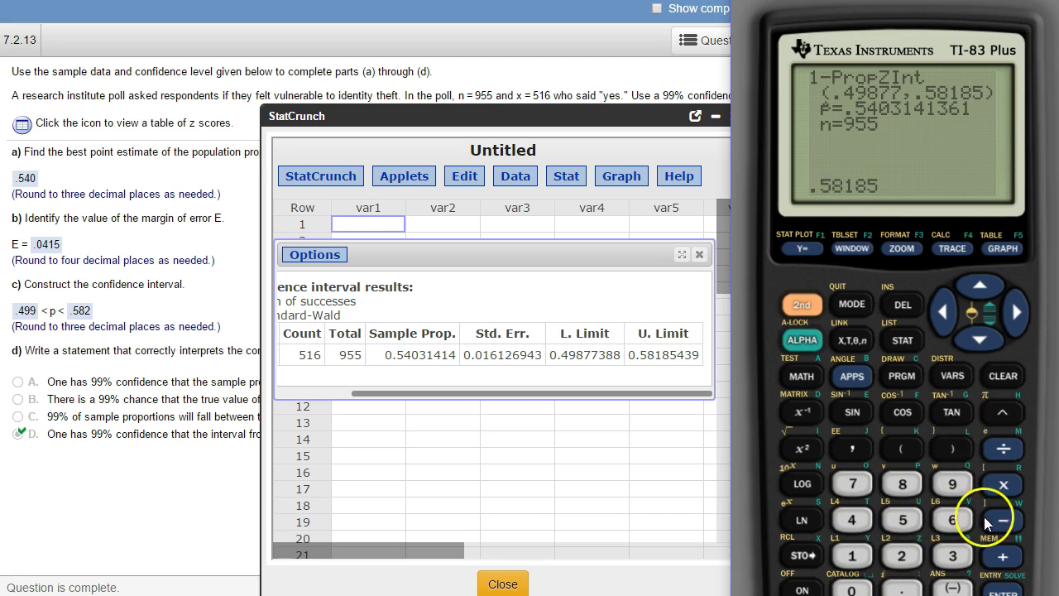
pyautogui.click(998, 521)
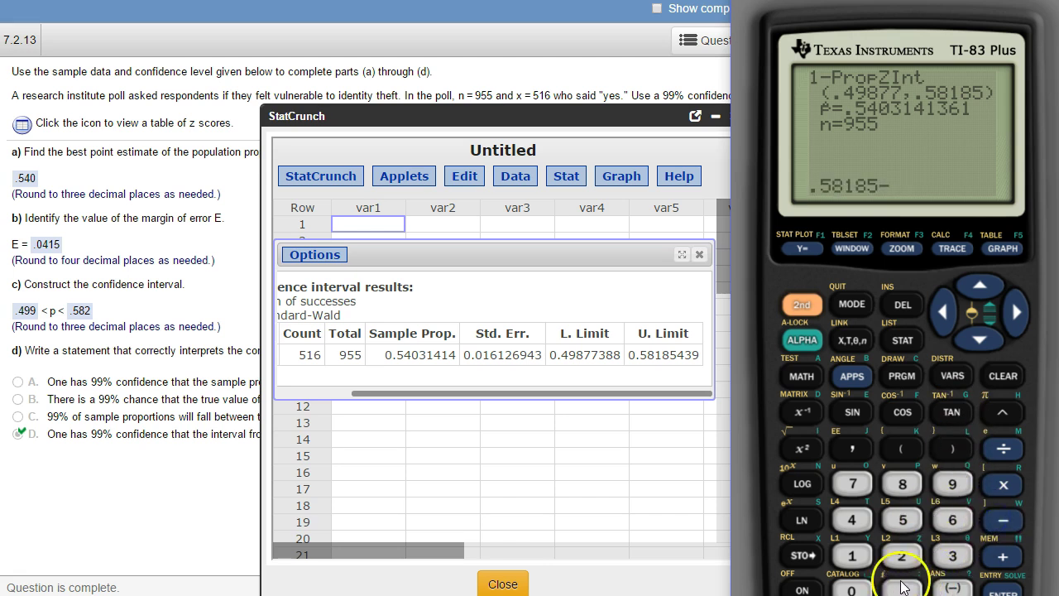
pyautogui.click(1003, 589)
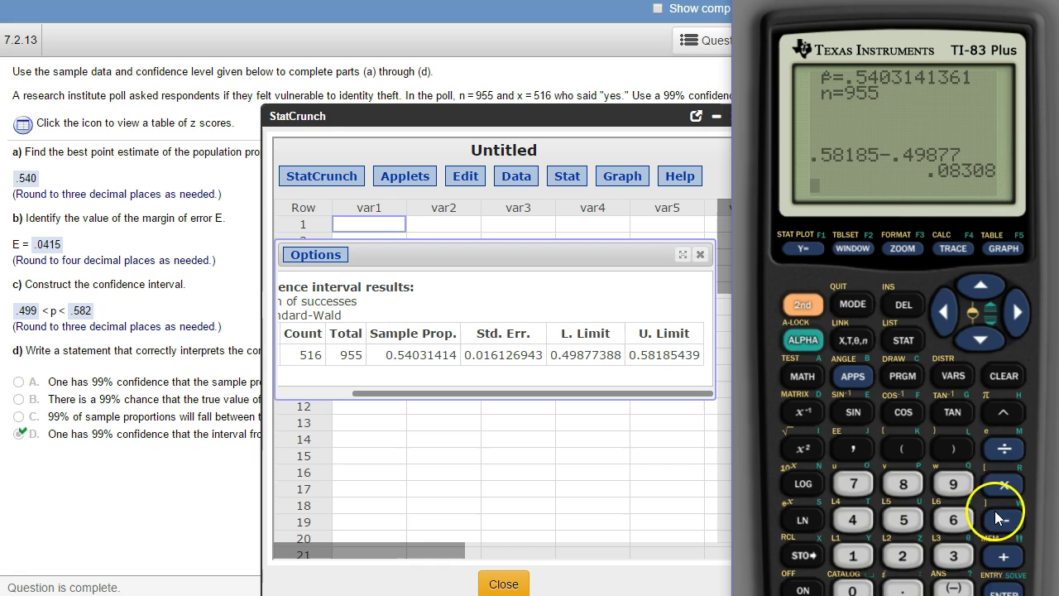
pyautogui.click(1002, 451)
pyautogui.write('2')
pyautogui.press('Return')
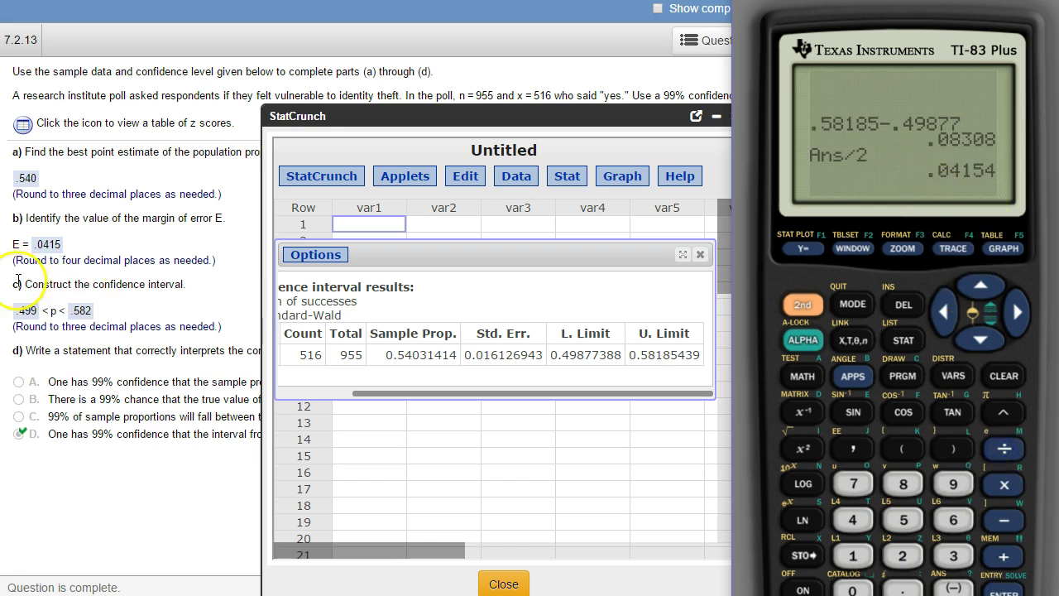